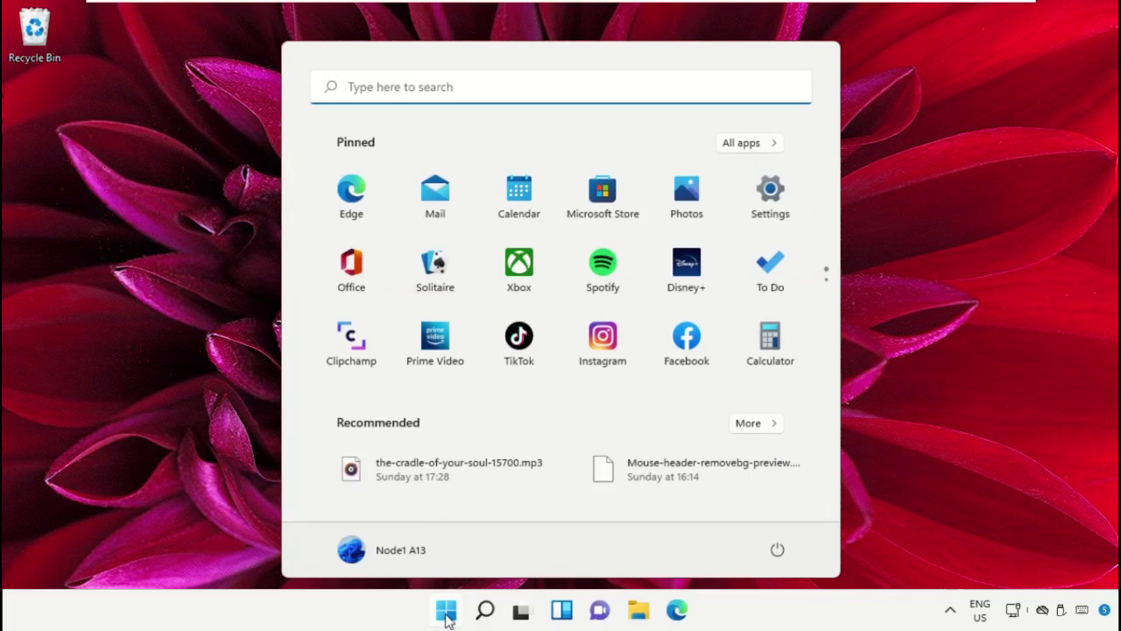
Open Task Manager from a Start search for 'task mana' and show its File menu.
type("task mana")
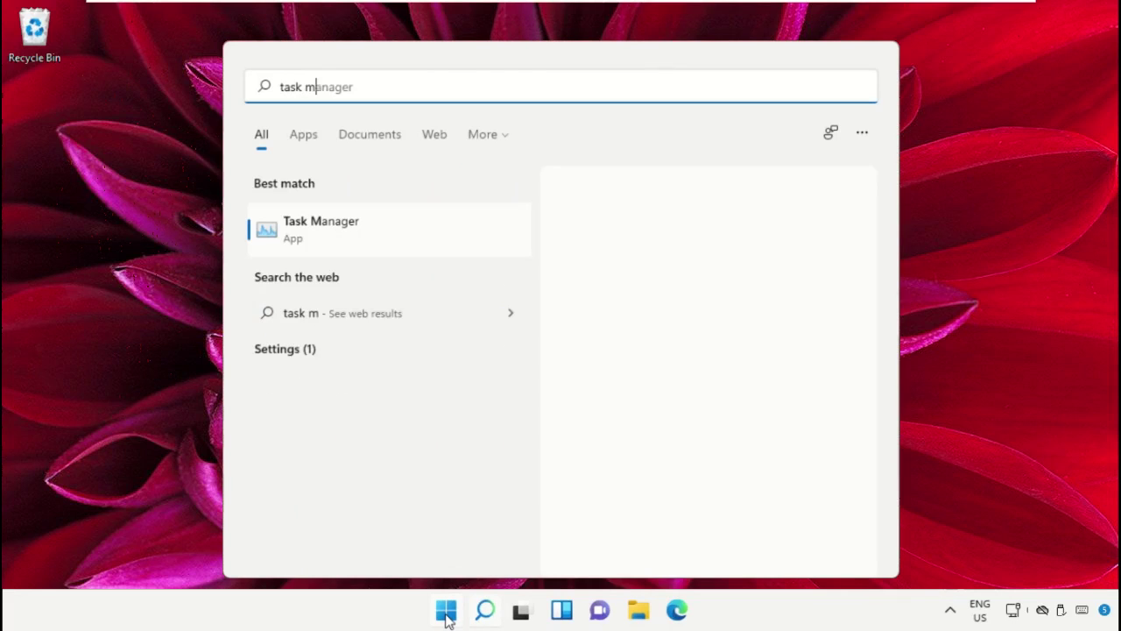
left_click(340, 230)
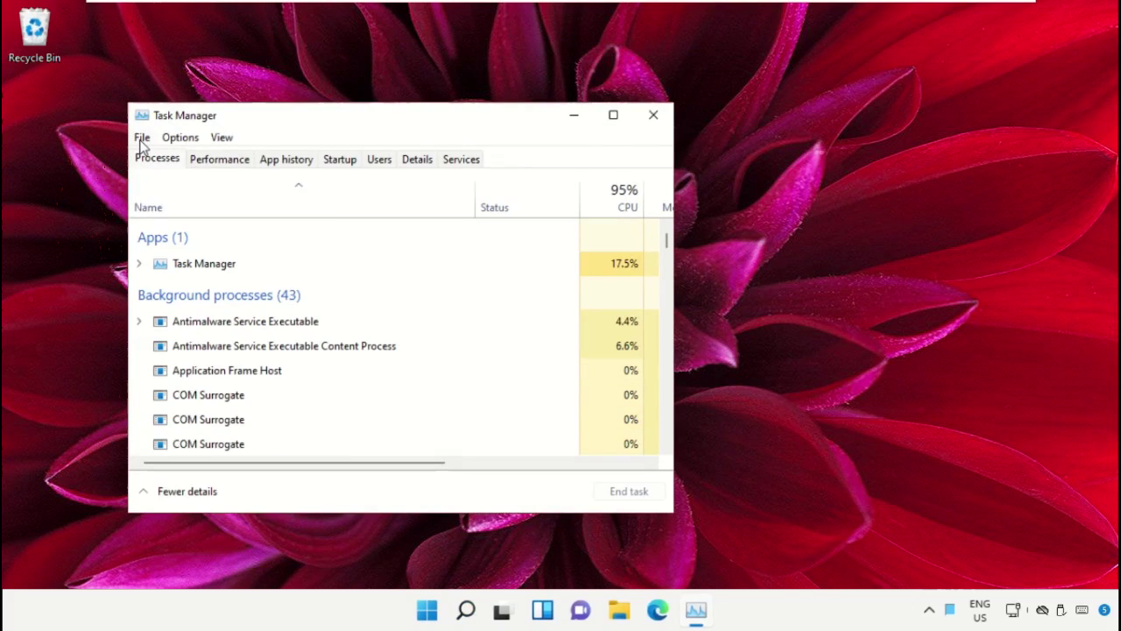
left_click(141, 138)
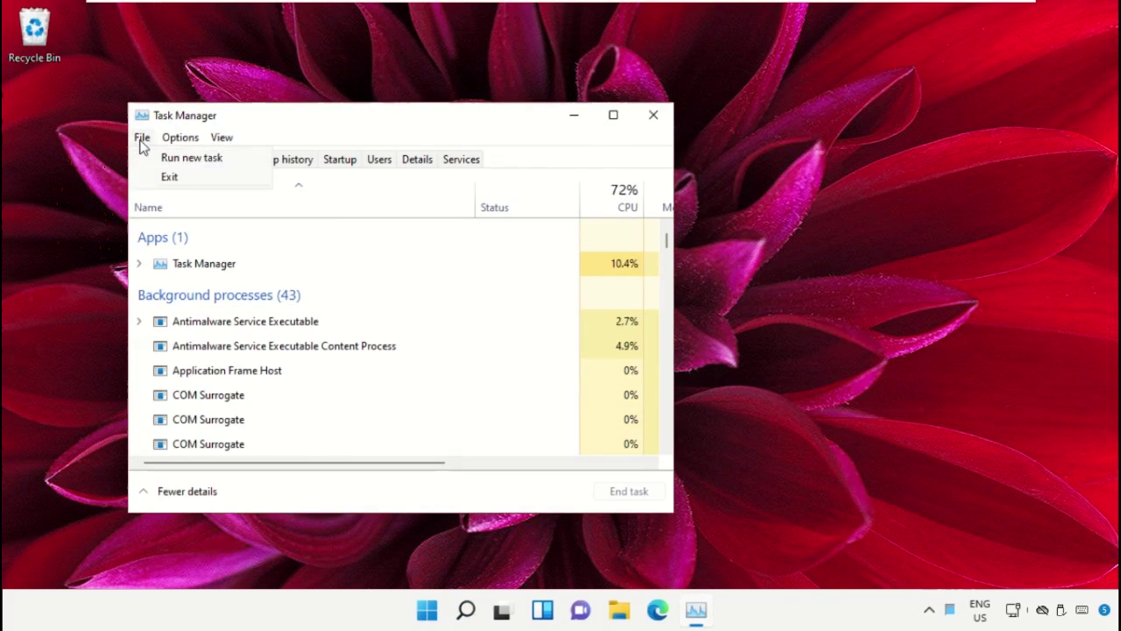
Open Create new task, browse for a program, and navigate into the Local Disk (C:) drive.
left_click(197, 158)
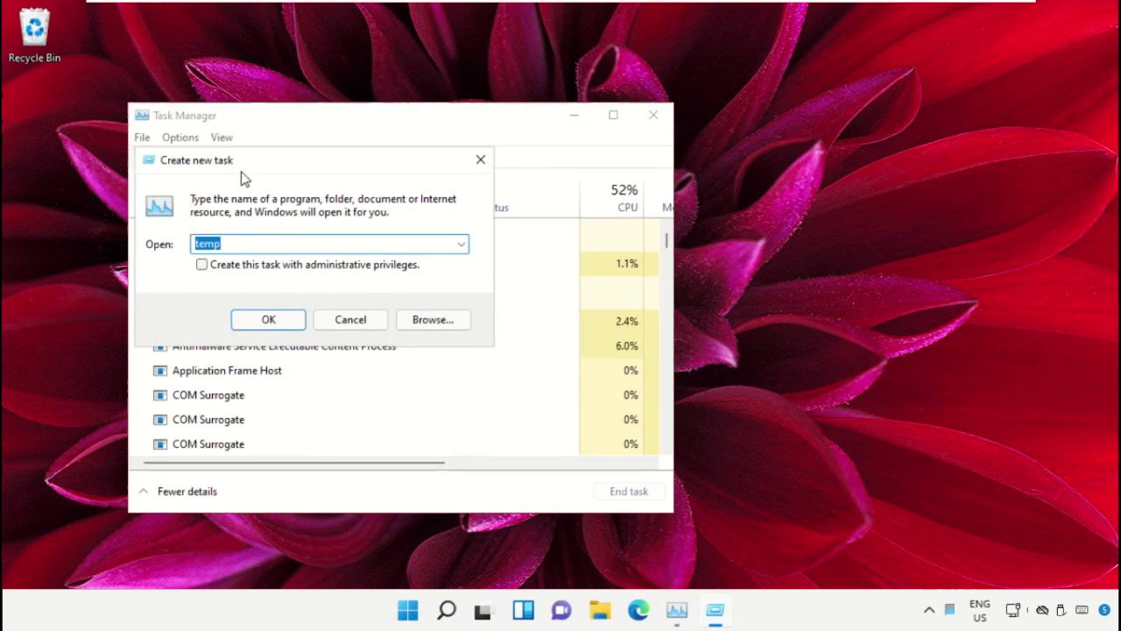
left_click(431, 320)
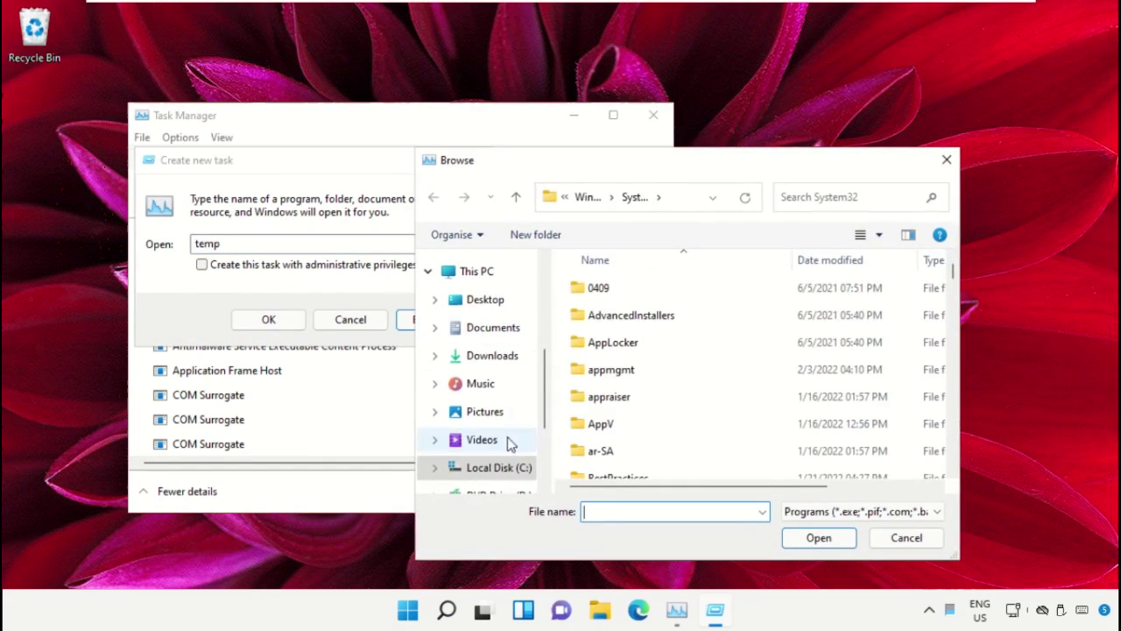
scroll(485, 473, "down", 1)
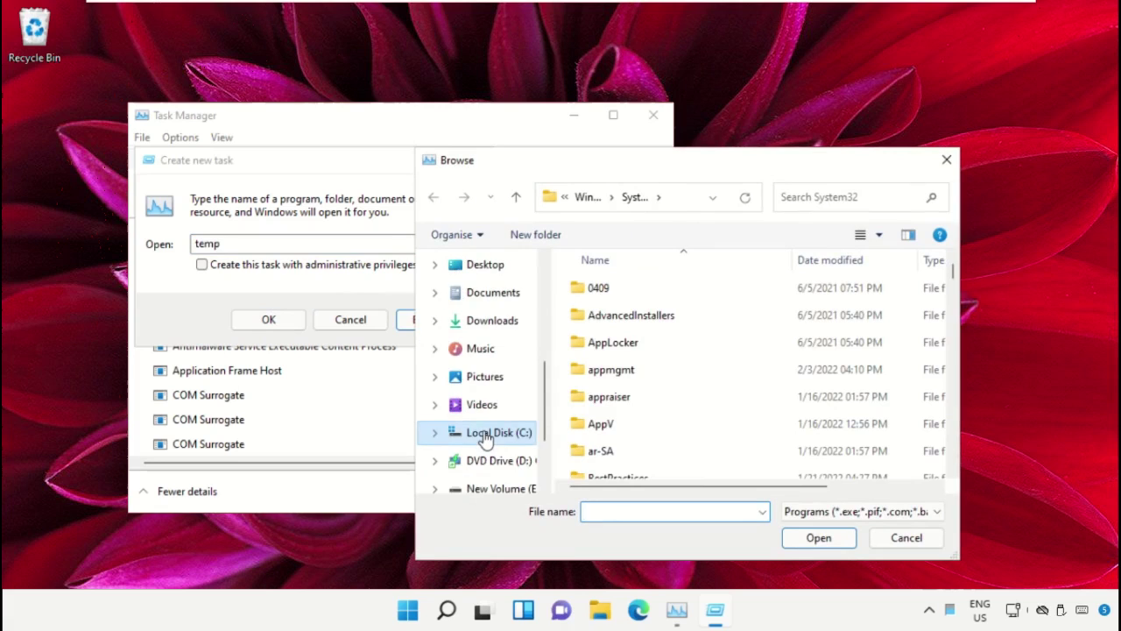
left_click(495, 433)
scroll(486, 315, "up", 2)
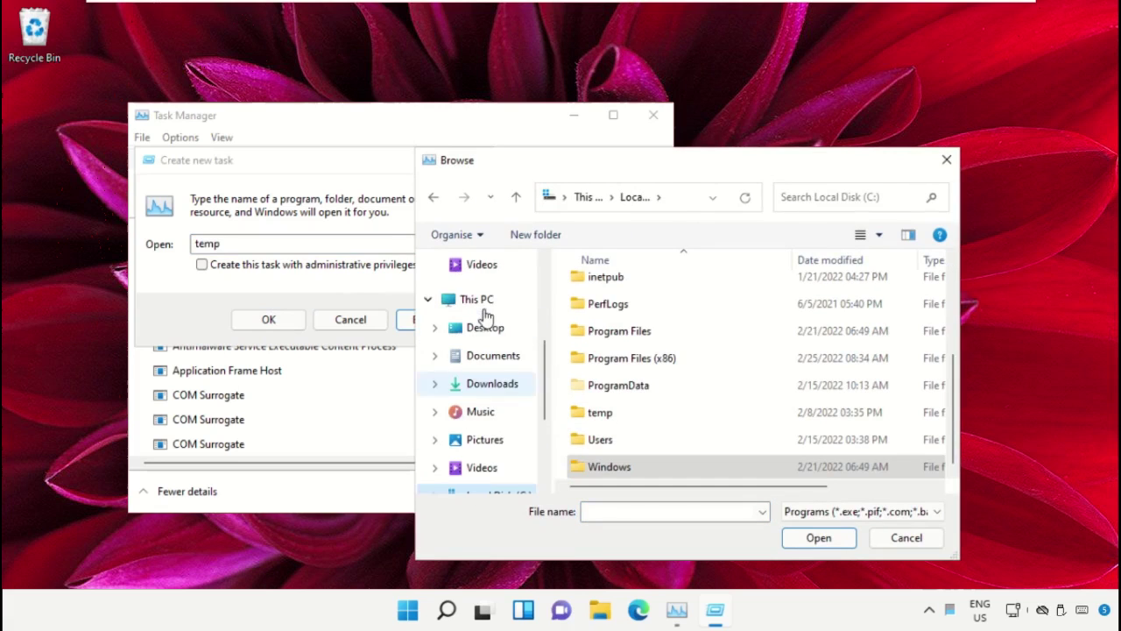
left_click(481, 302)
scroll(706, 380, "down", 1)
scroll(663, 373, "up", 2)
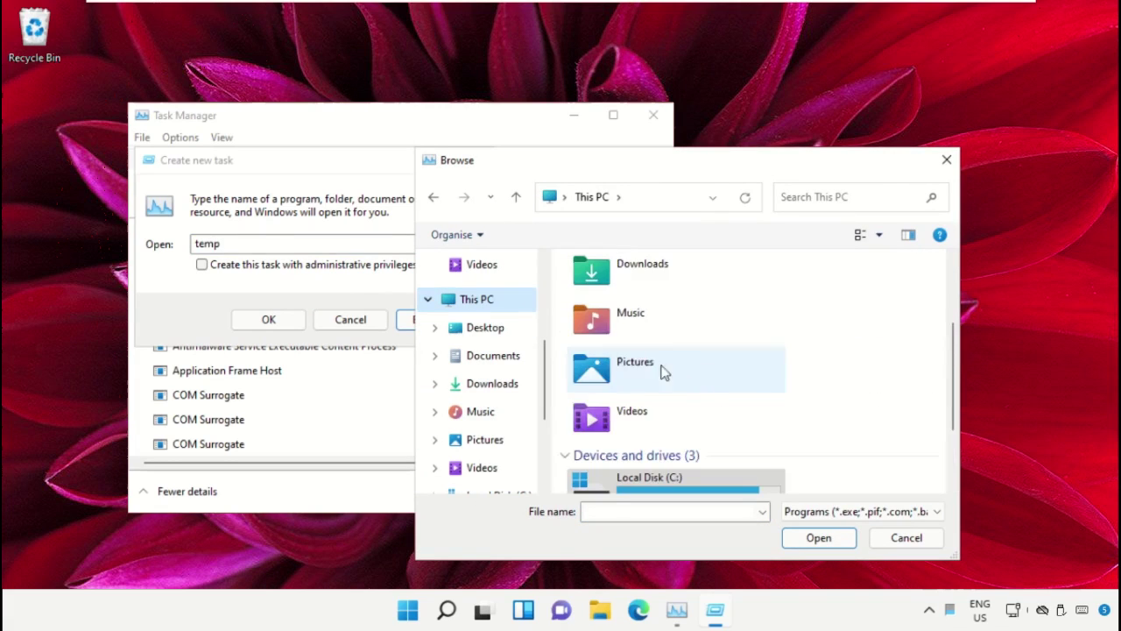
scroll(666, 373, "down", 3)
double_click(694, 375)
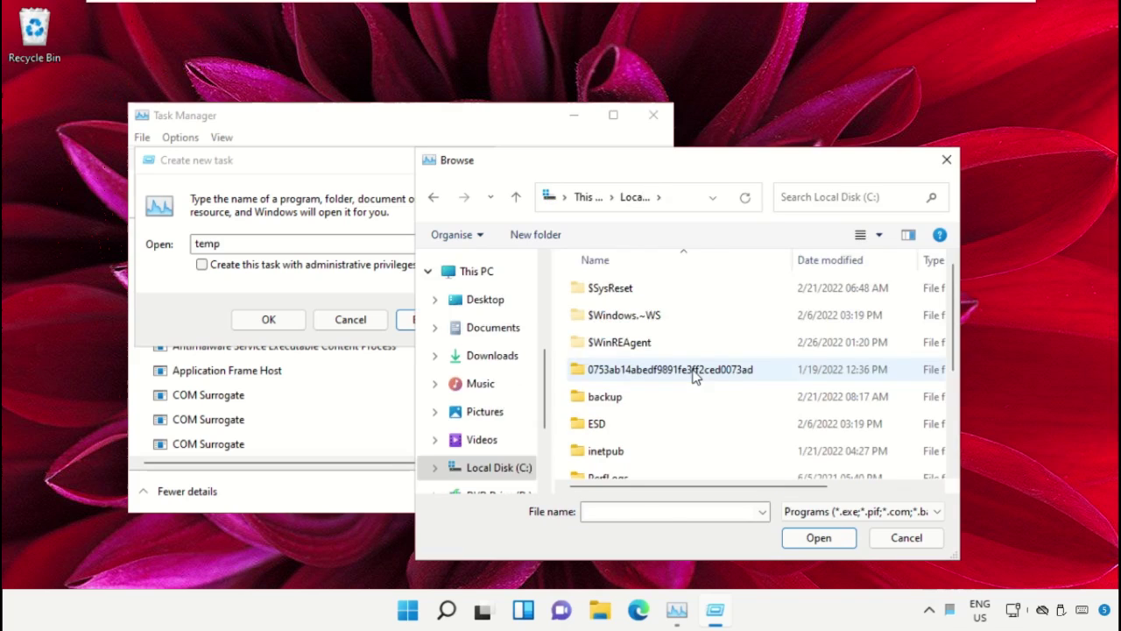
Go into Windows\System32 and choose cmd.exe as the program to run.
scroll(658, 322, "down", 3)
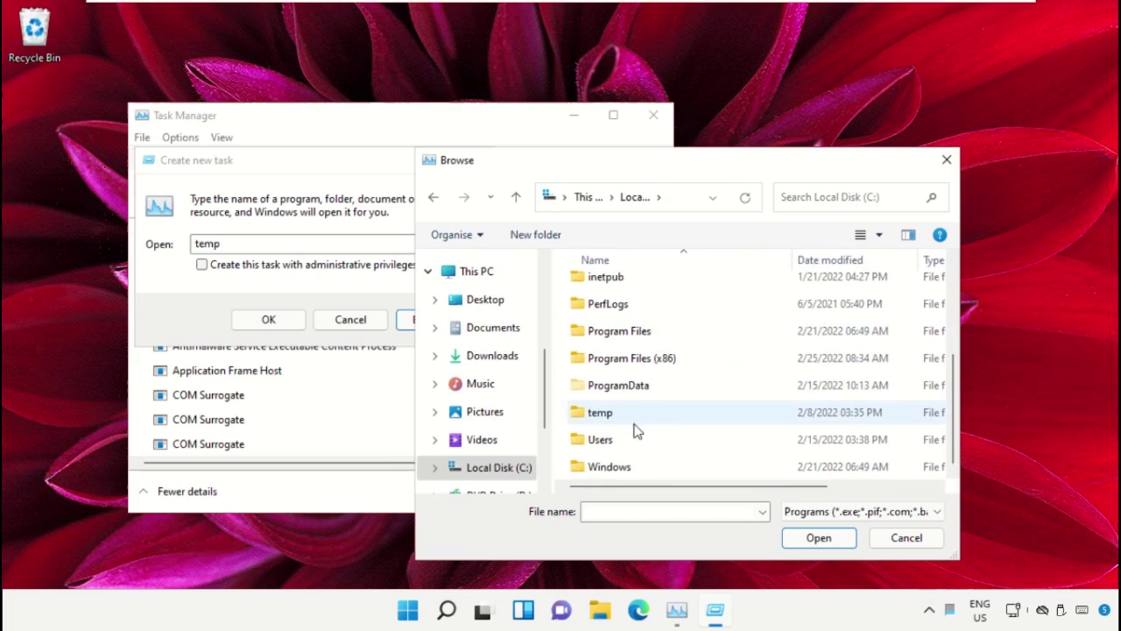
double_click(618, 468)
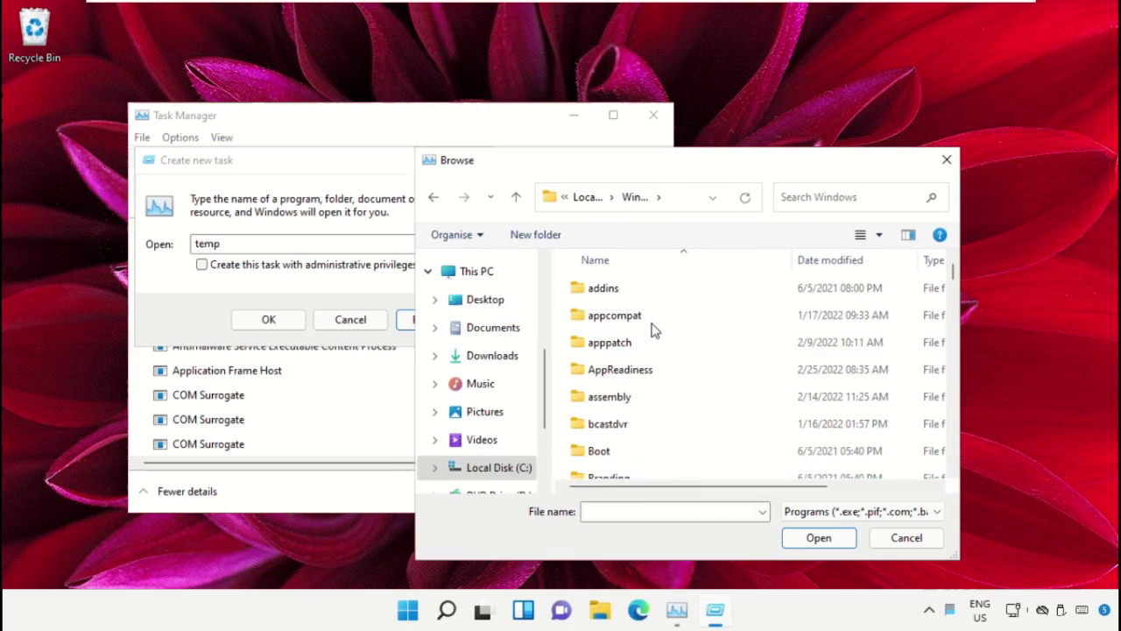
scroll(655, 341, "down", 6)
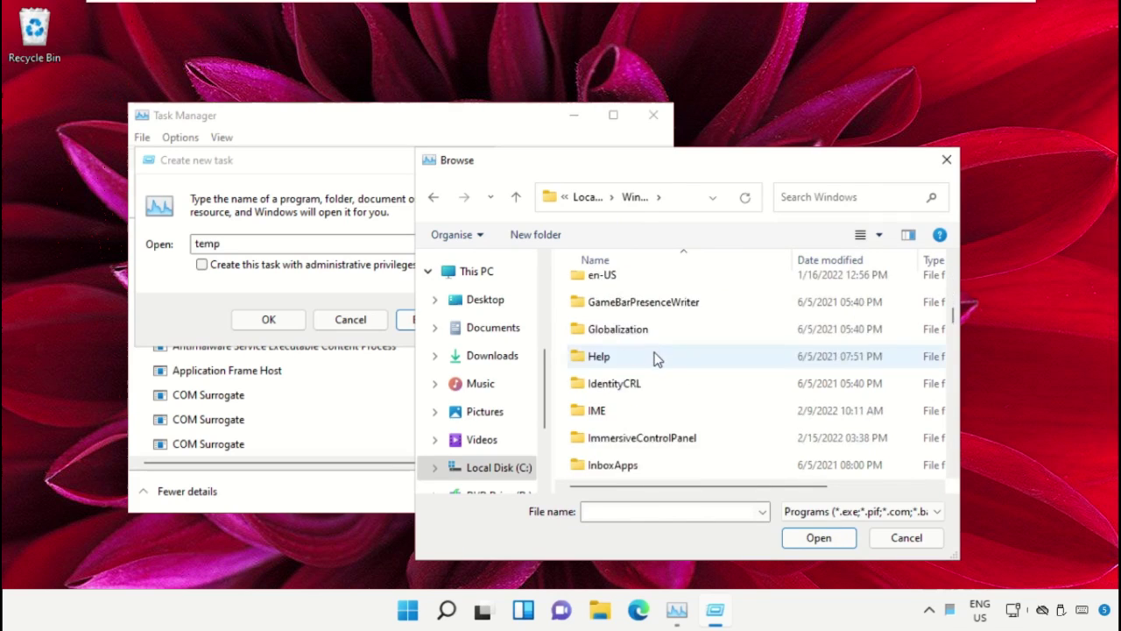
scroll(657, 359, "down", 10)
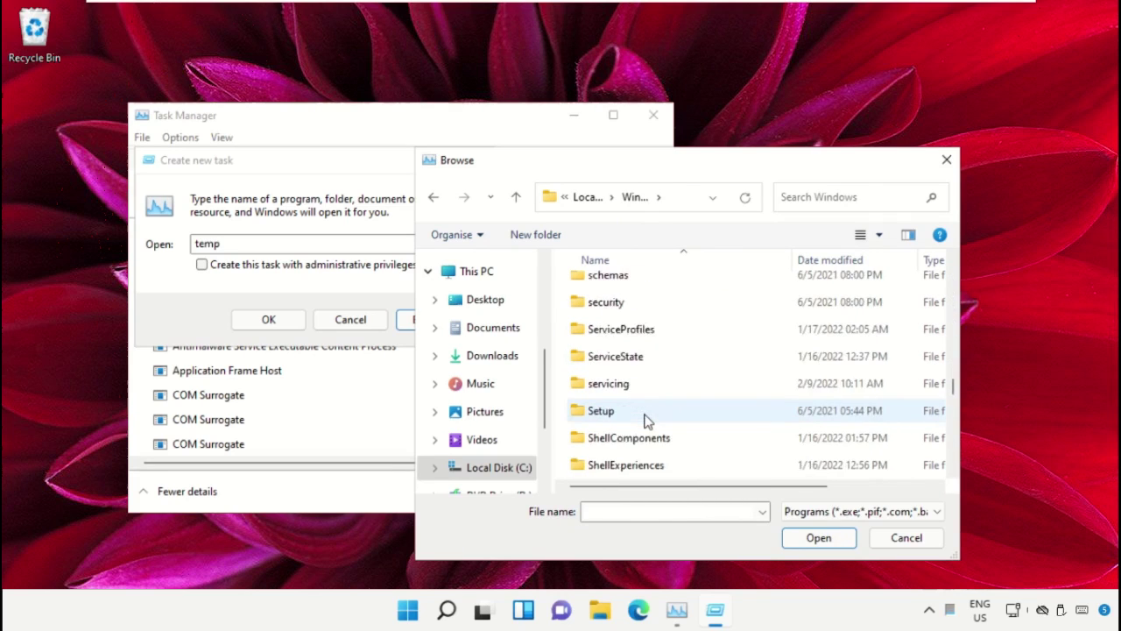
scroll(646, 421, "down", 3)
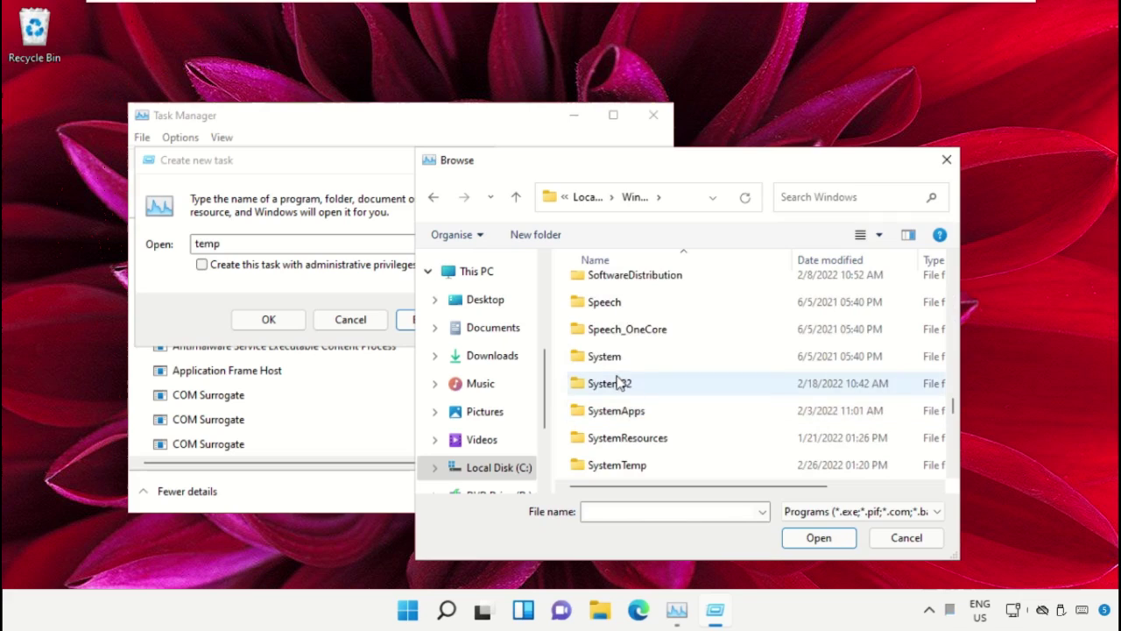
double_click(619, 383)
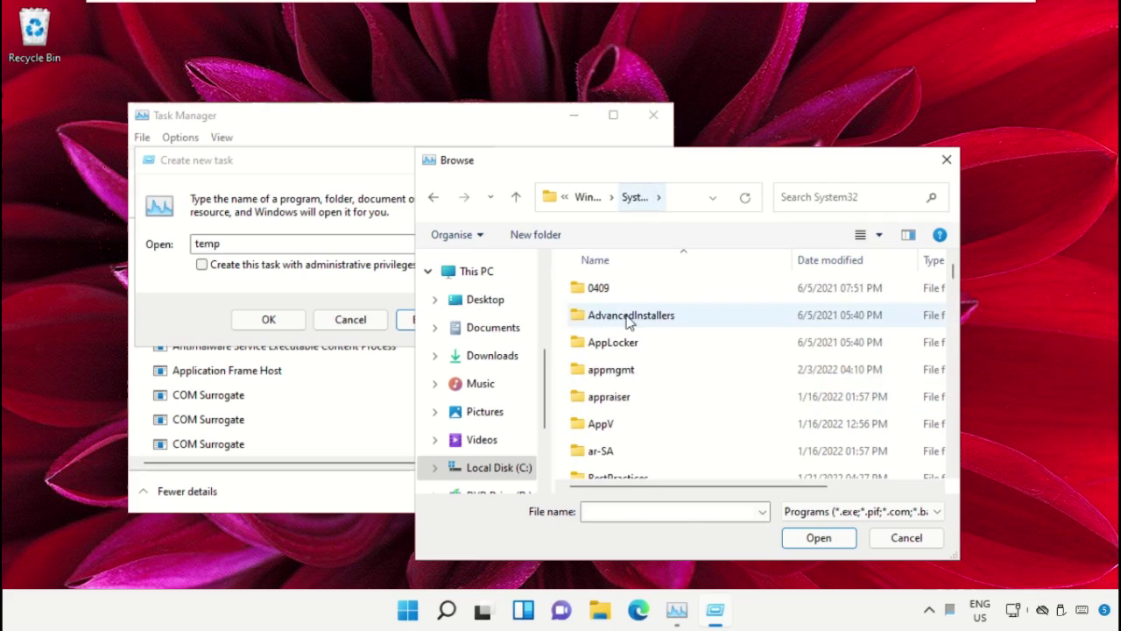
scroll(664, 393, "down", 2)
scroll(661, 392, "down", 10)
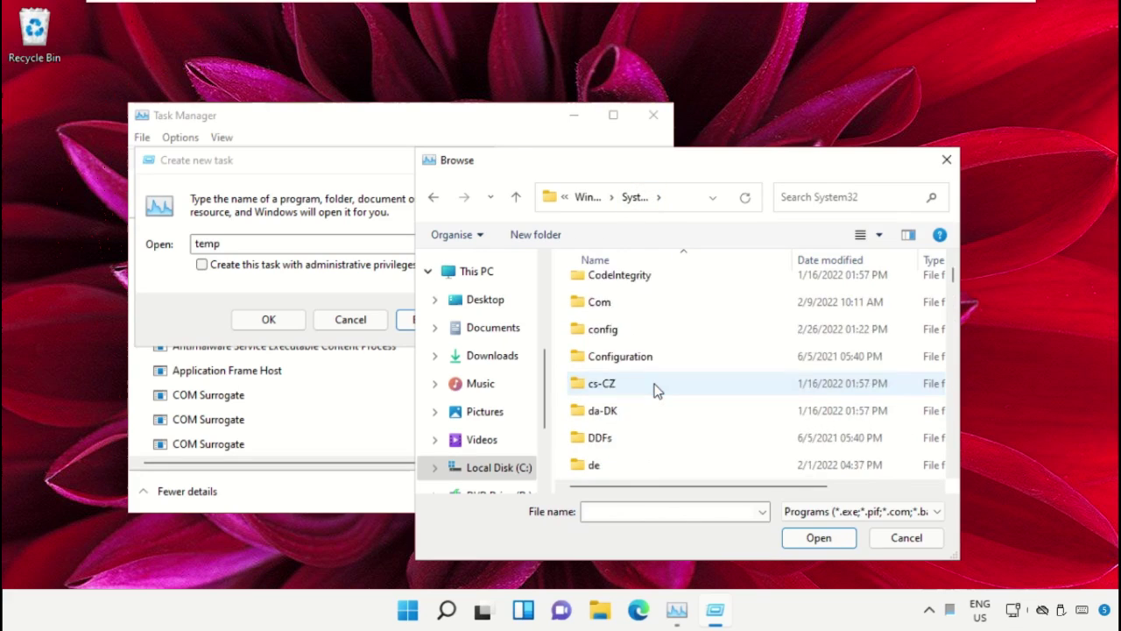
scroll(660, 382, "down", 4)
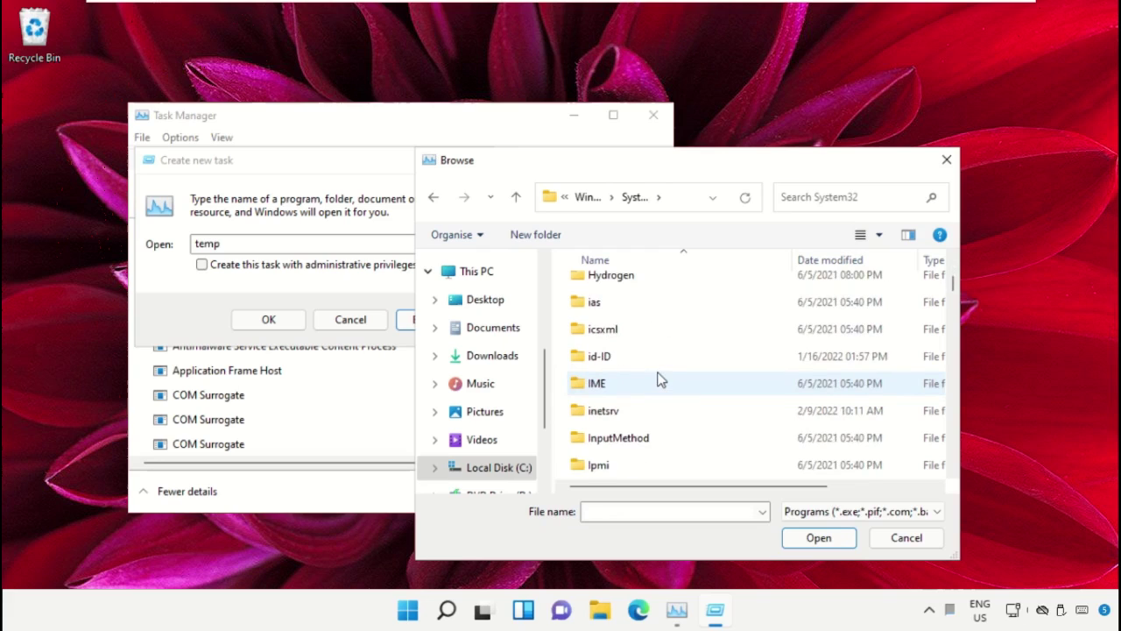
type("cmd.exe")
scroll(661, 378, "up", 1)
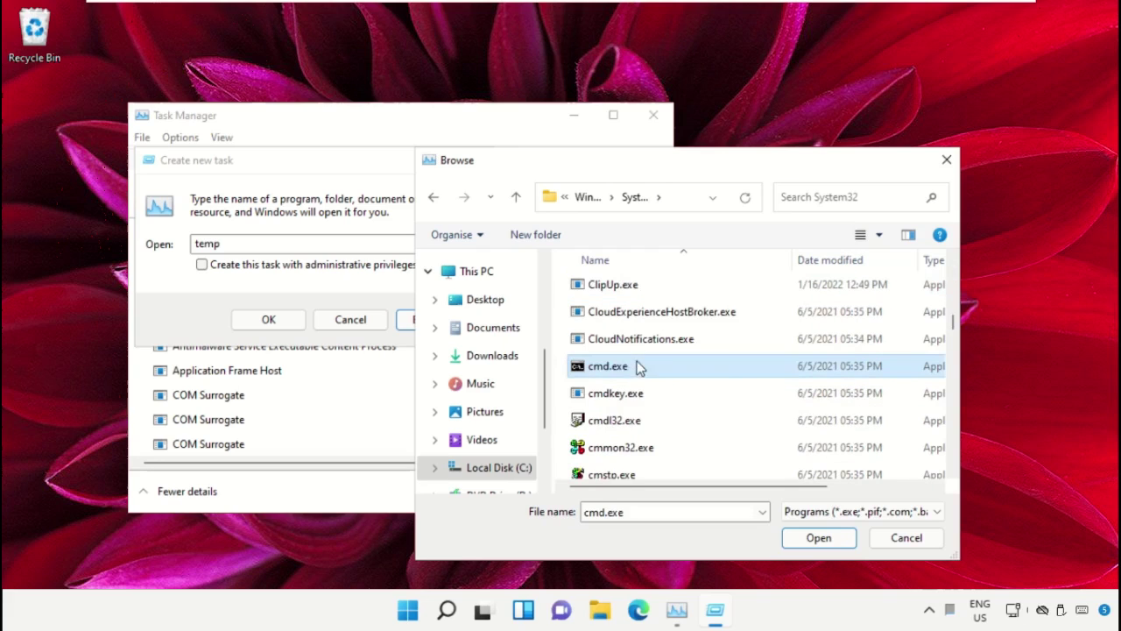
left_click(808, 537)
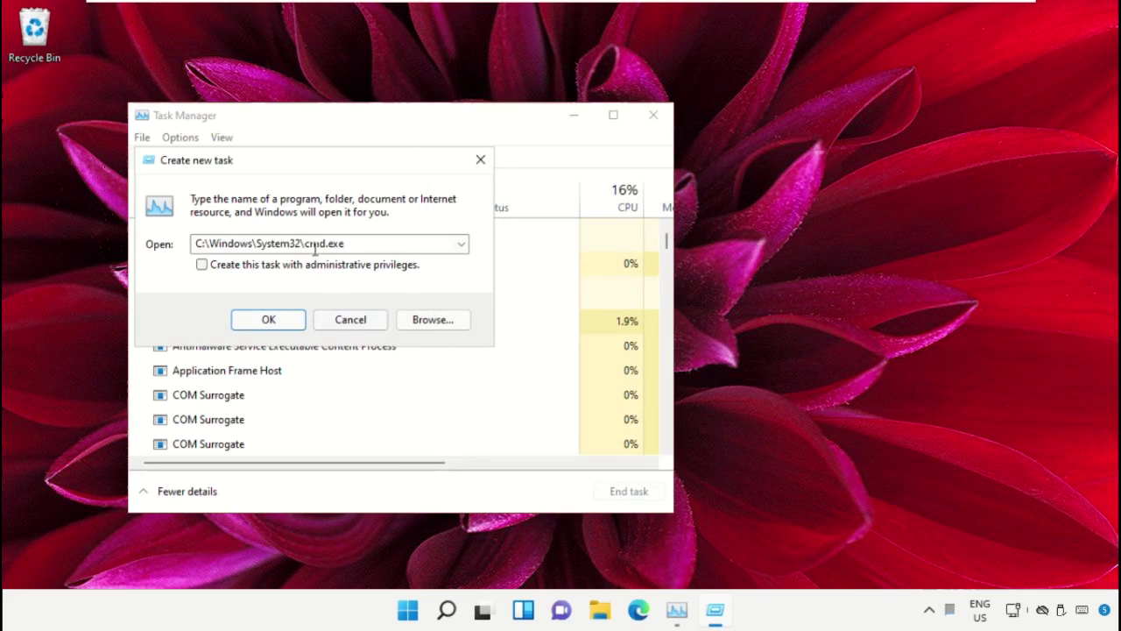
Run cmd.exe with administrative privileges, then minimize Task Manager.
left_click(202, 265)
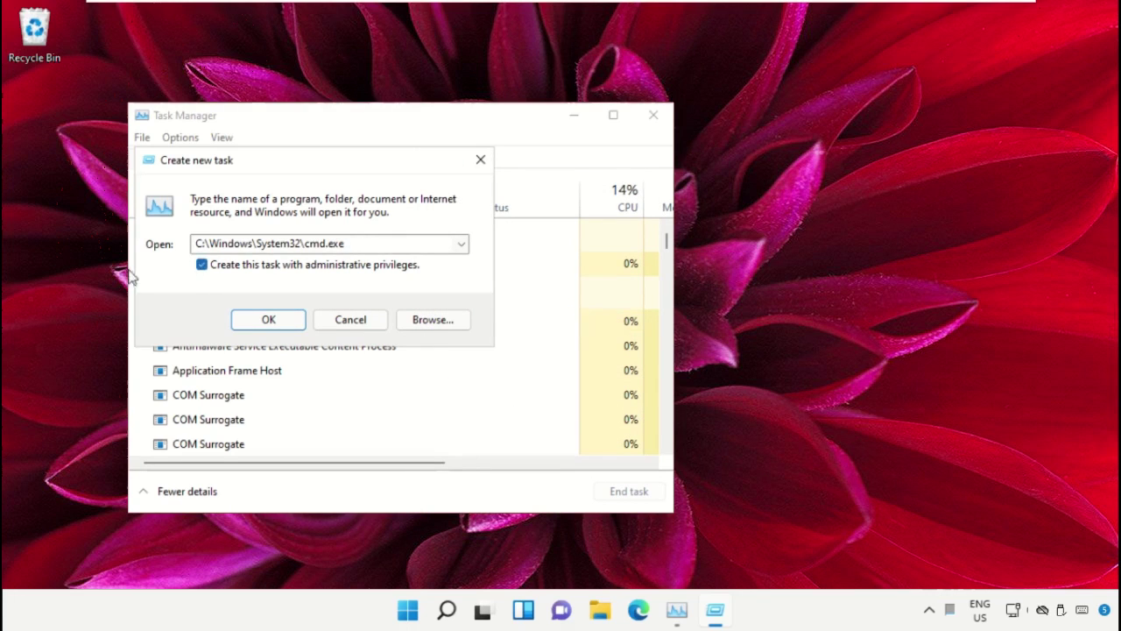
left_click(268, 321)
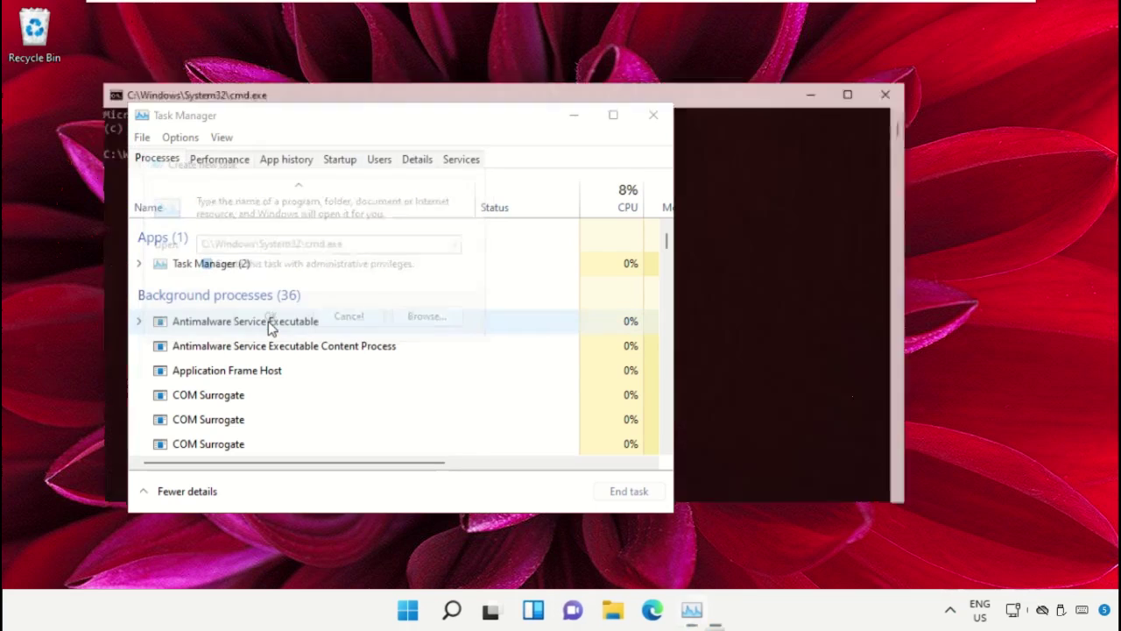
left_click(573, 117)
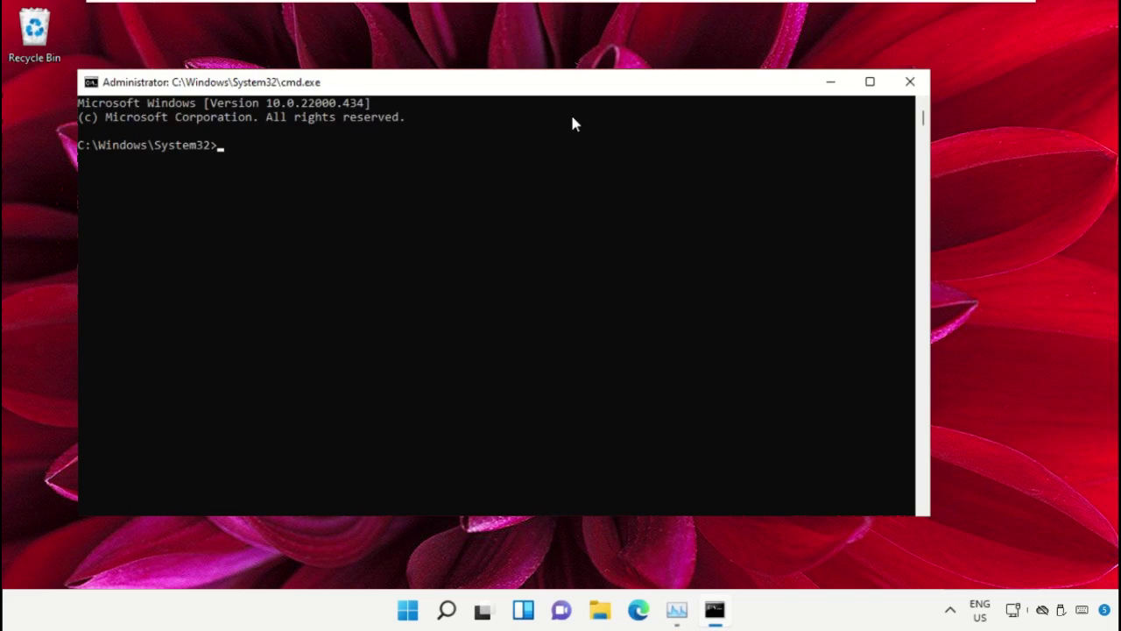
Minimize Command Prompt and launch Google Chrome from a Start search.
left_click(836, 84)
left_click(409, 611)
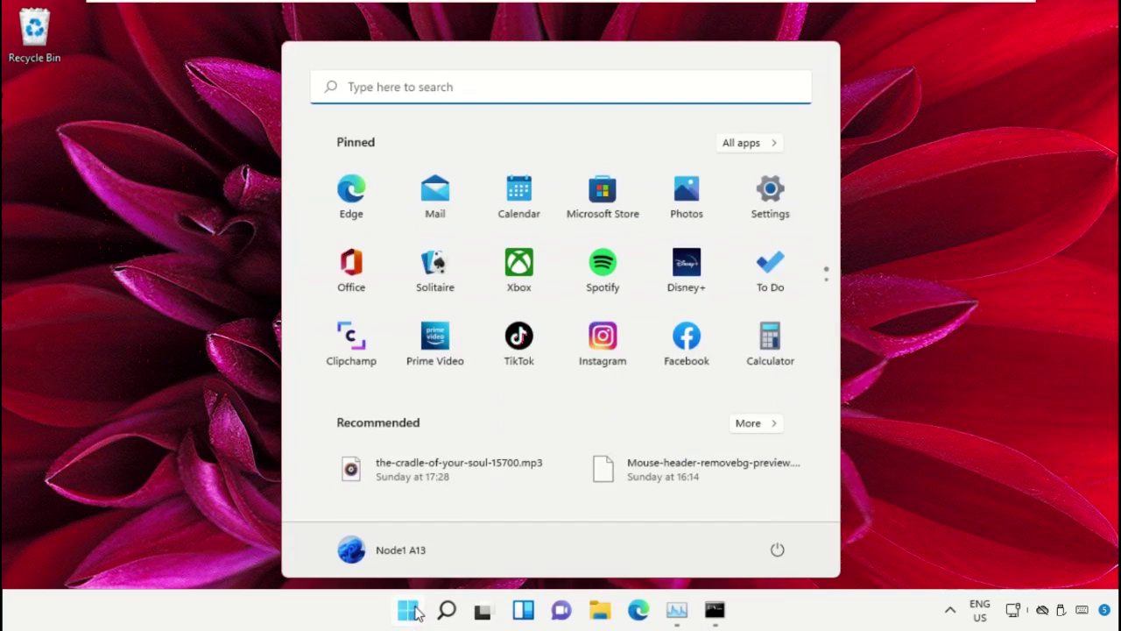
type("Chrome")
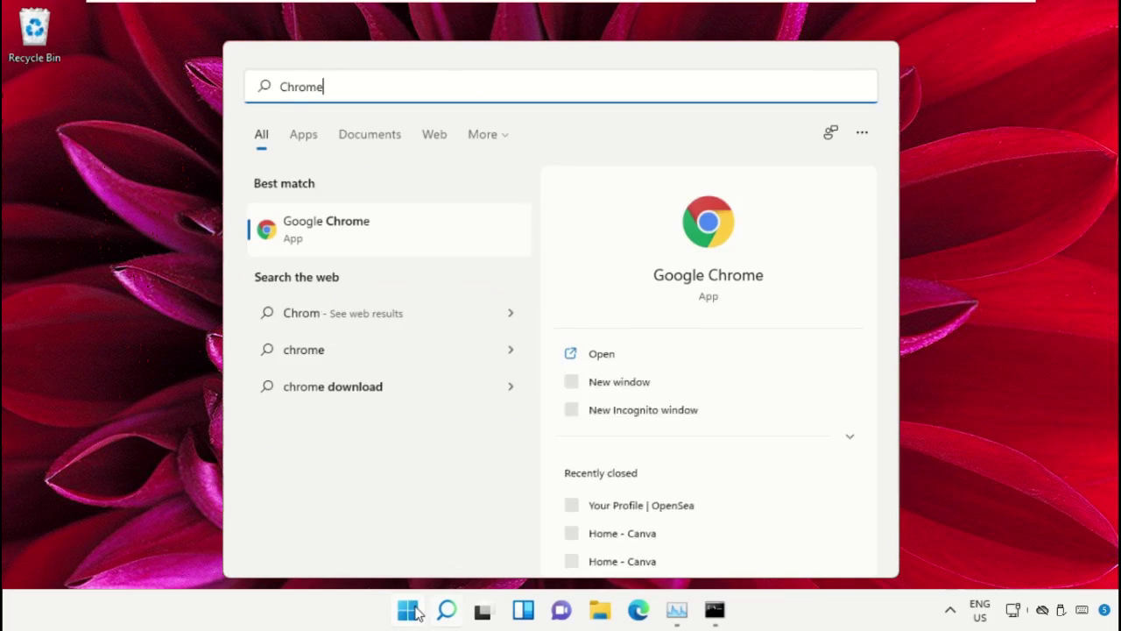
left_click(349, 230)
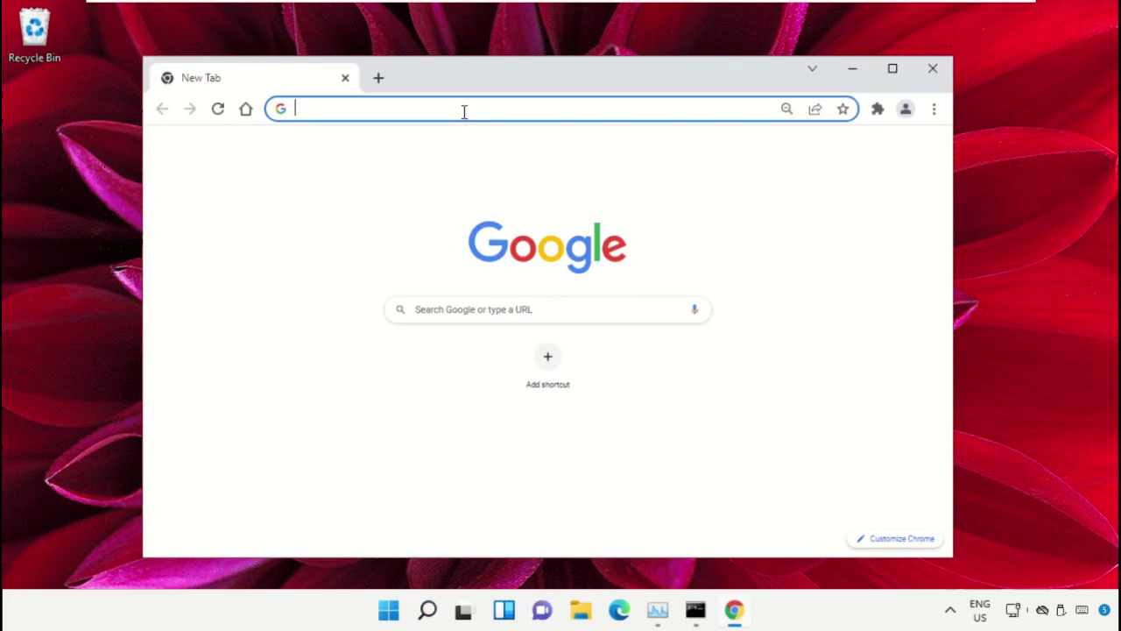
Go to google.com and search for 'hows.tech windows commands'.
type("google.com")
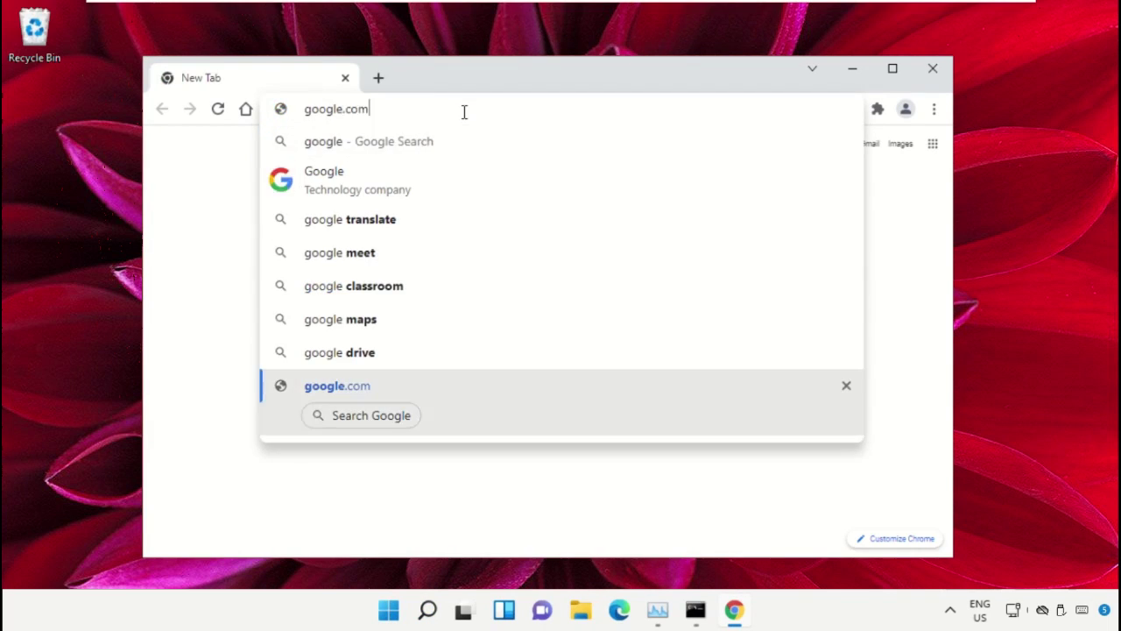
key("Return")
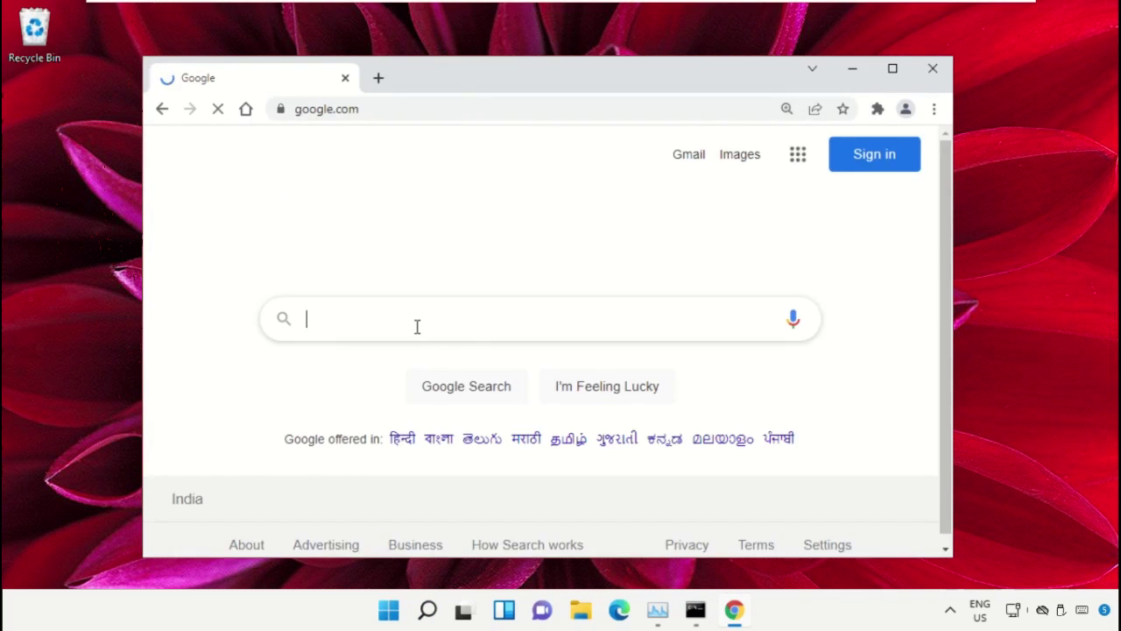
type("ho")
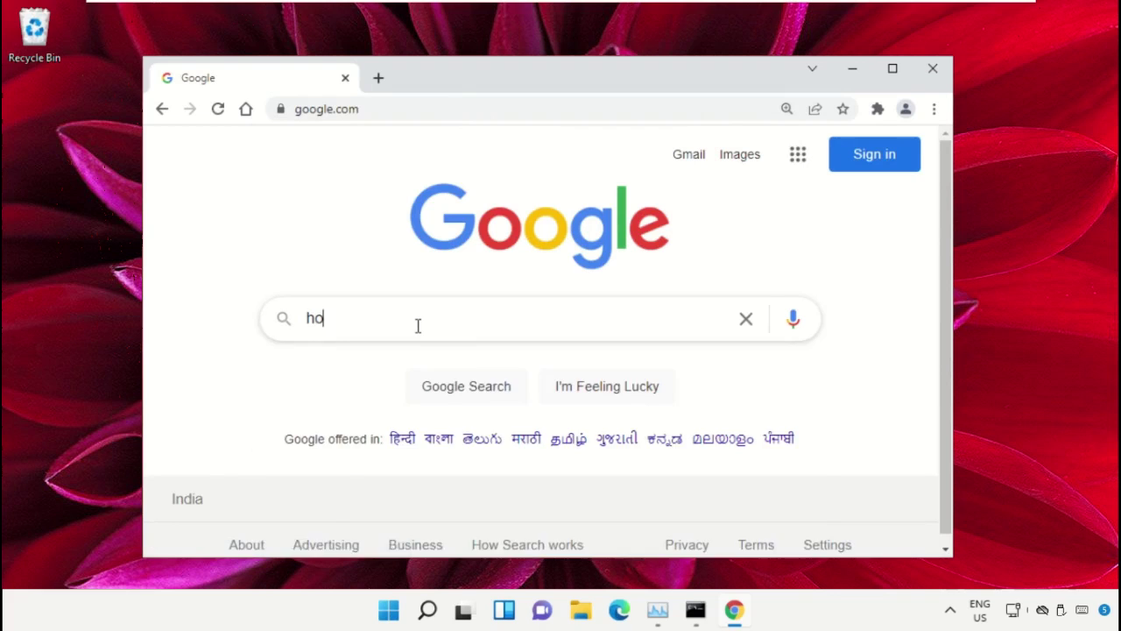
type("ws.tech")
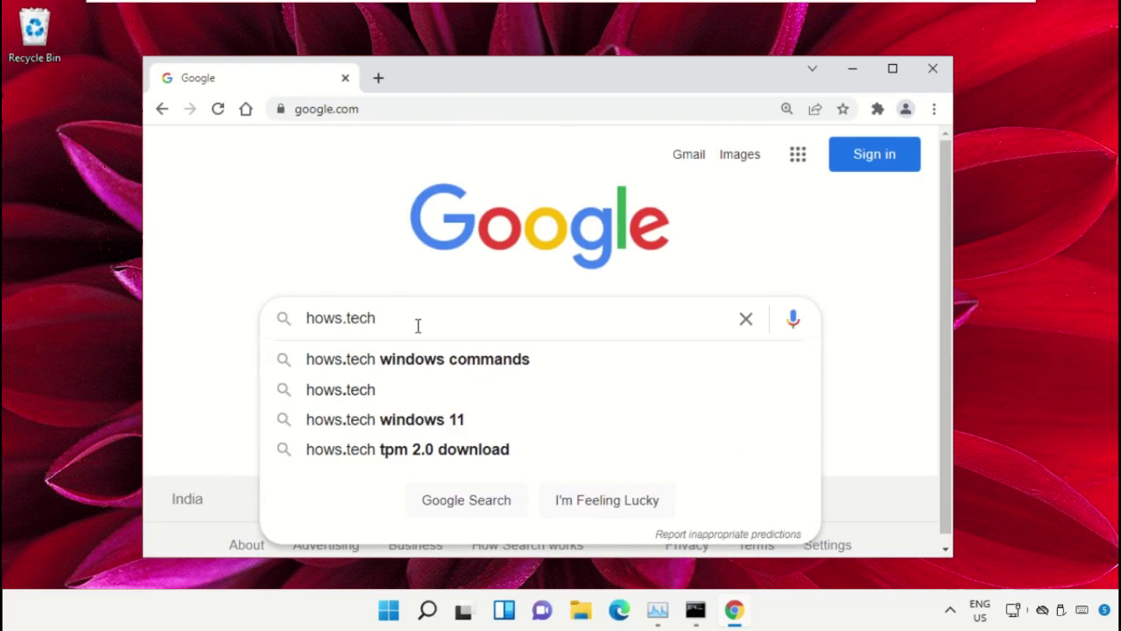
key("Down")
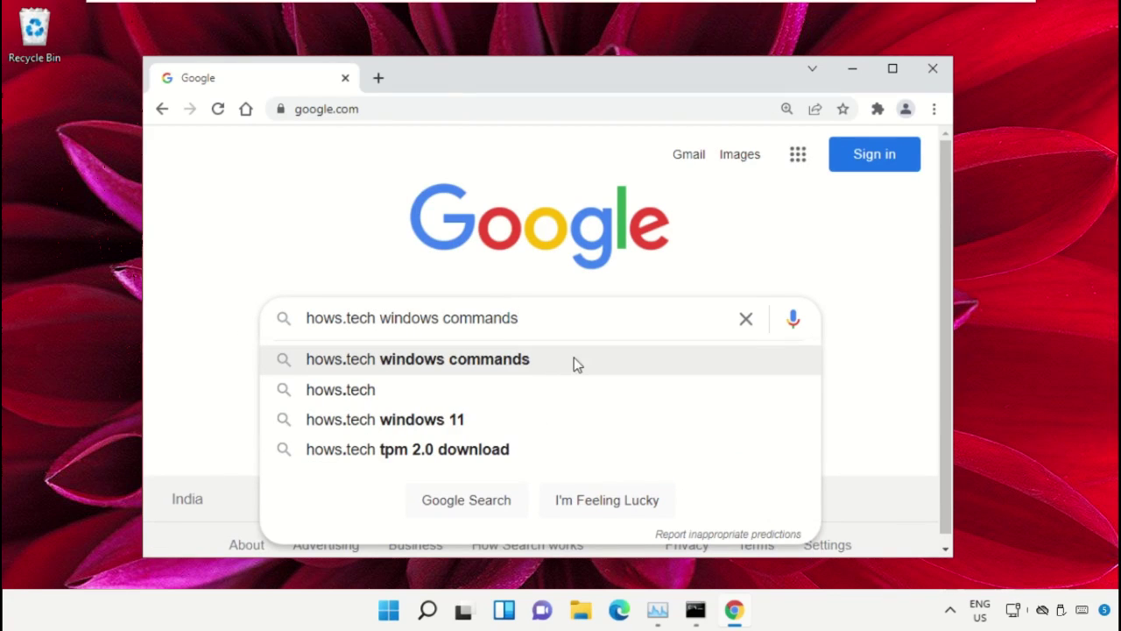
left_click(573, 361)
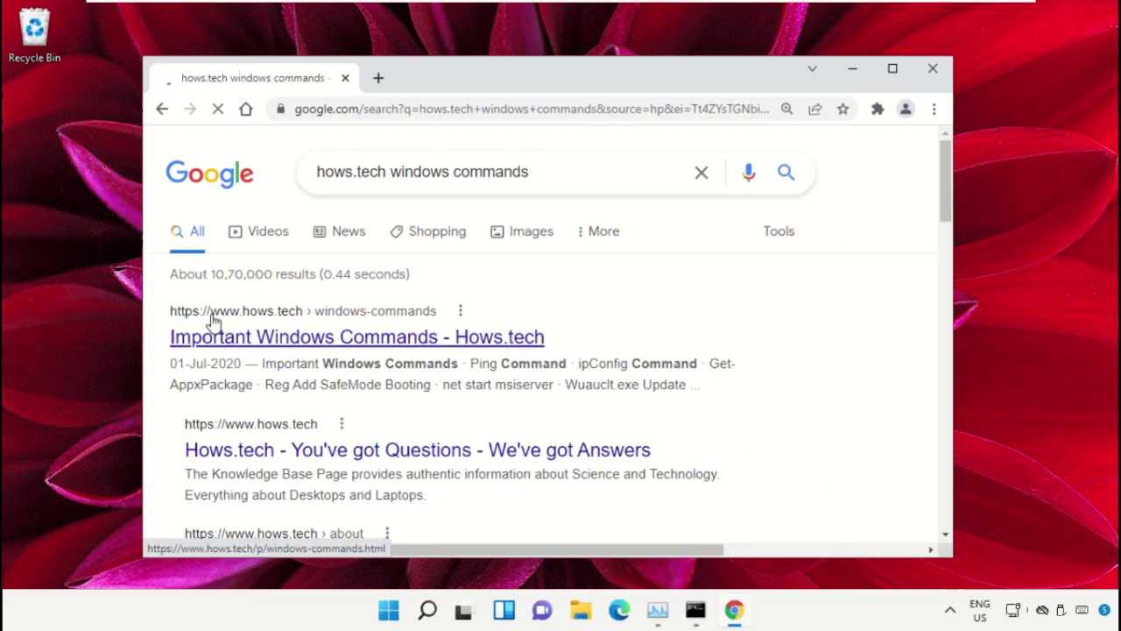
Open the Important Windows Commands - Hows.tech page and scroll down to Command 12.
left_click(268, 338)
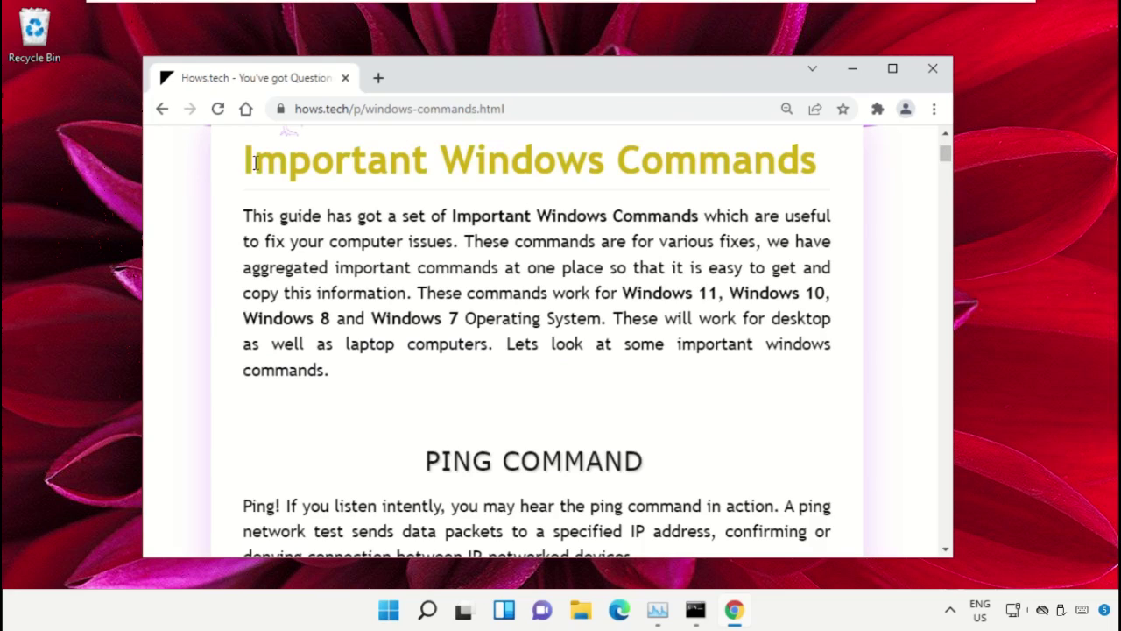
left_click_drag(807, 166, 231, 178)
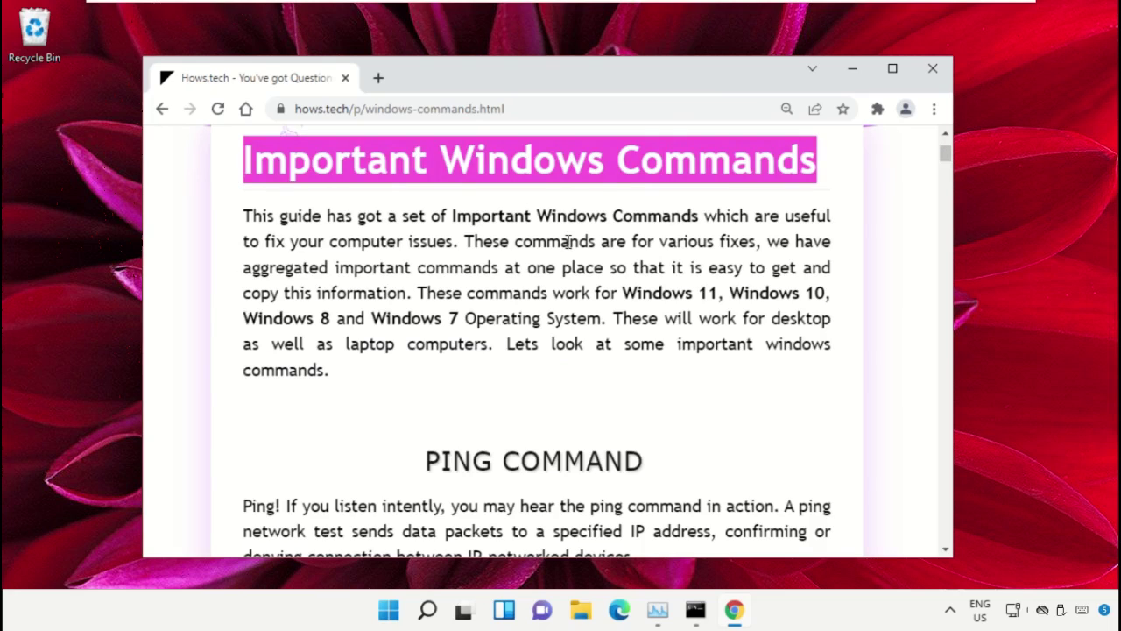
left_click(621, 261)
scroll(614, 270, "down", 7)
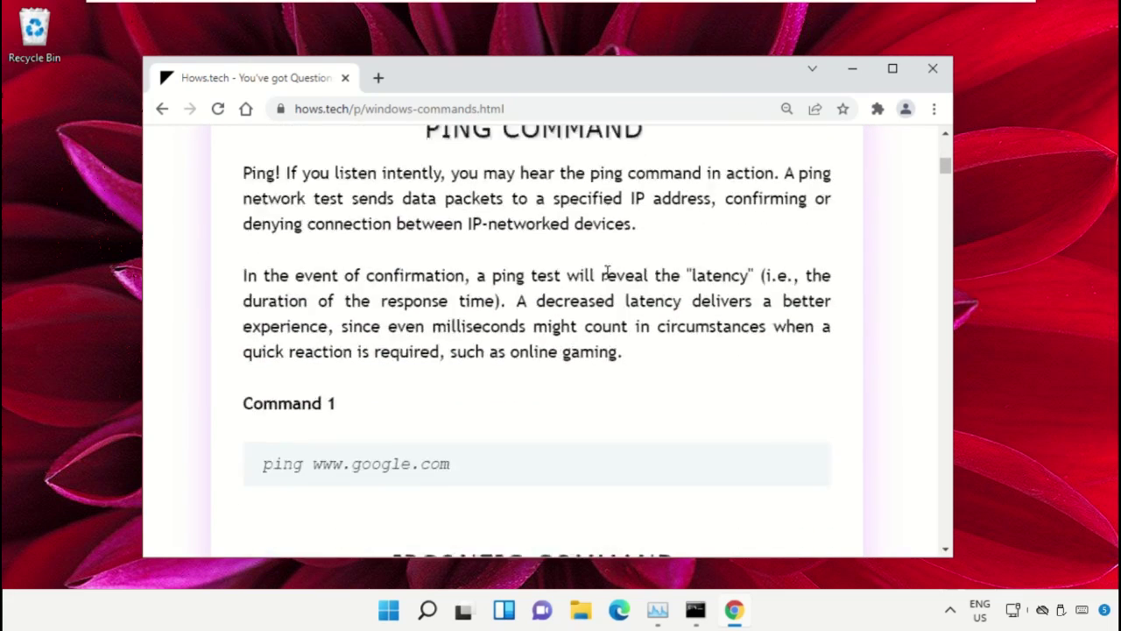
scroll(517, 267, "down", 12)
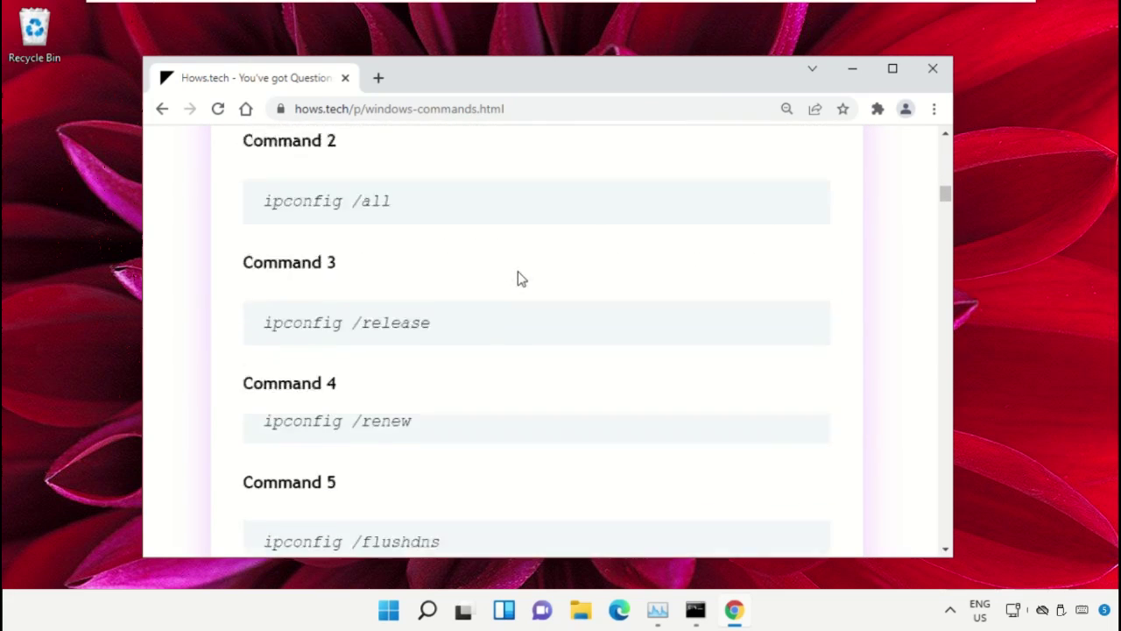
scroll(541, 259, "down", 10)
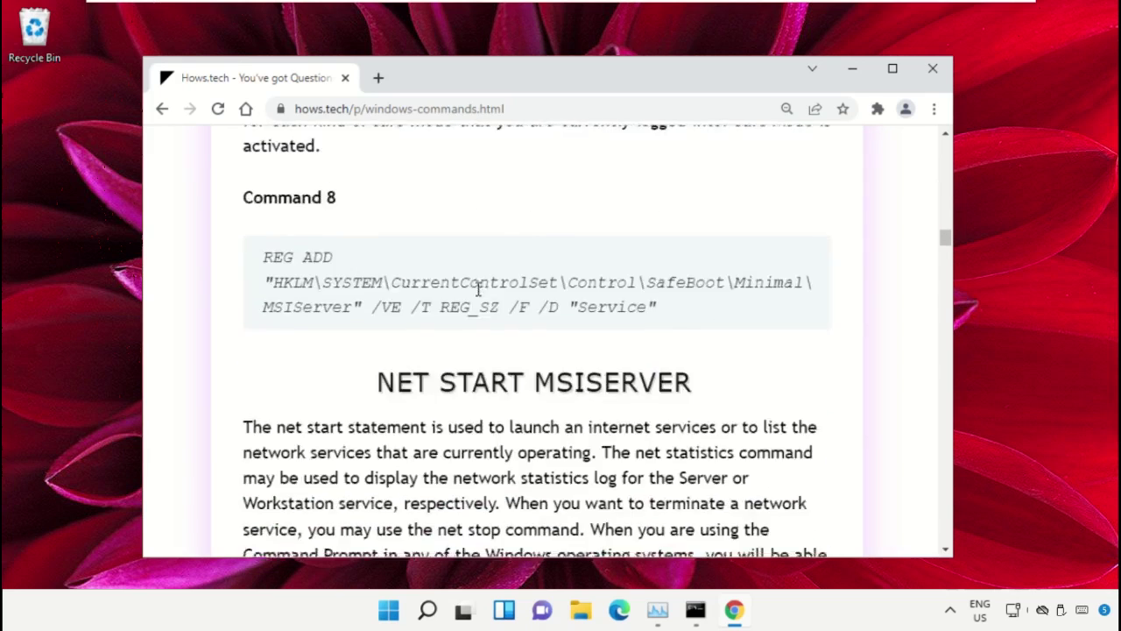
scroll(476, 297, "down", 8)
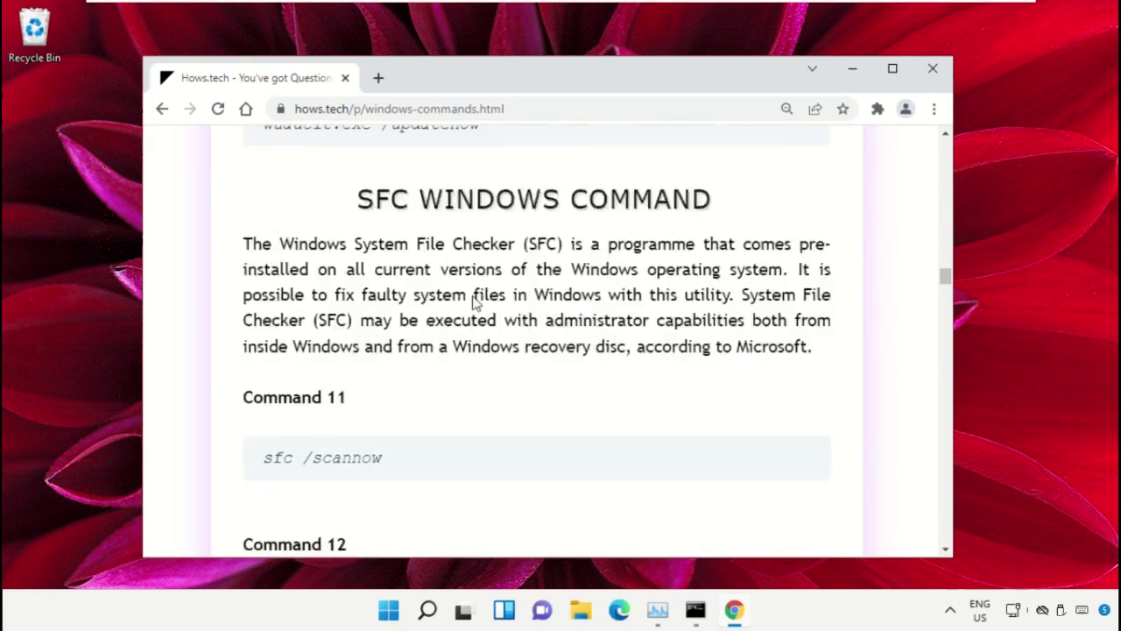
scroll(368, 310, "down", 2)
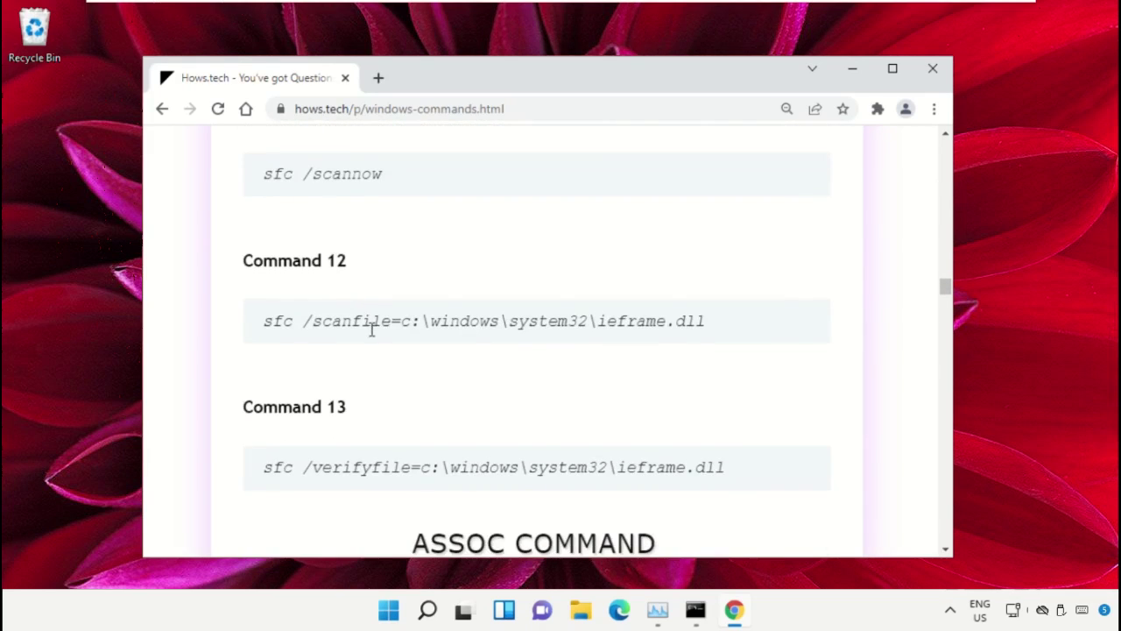
Copy the Command 12 line sfc /scanfile=c:\windows\system32\ieframe.dll.
triple_click(398, 321)
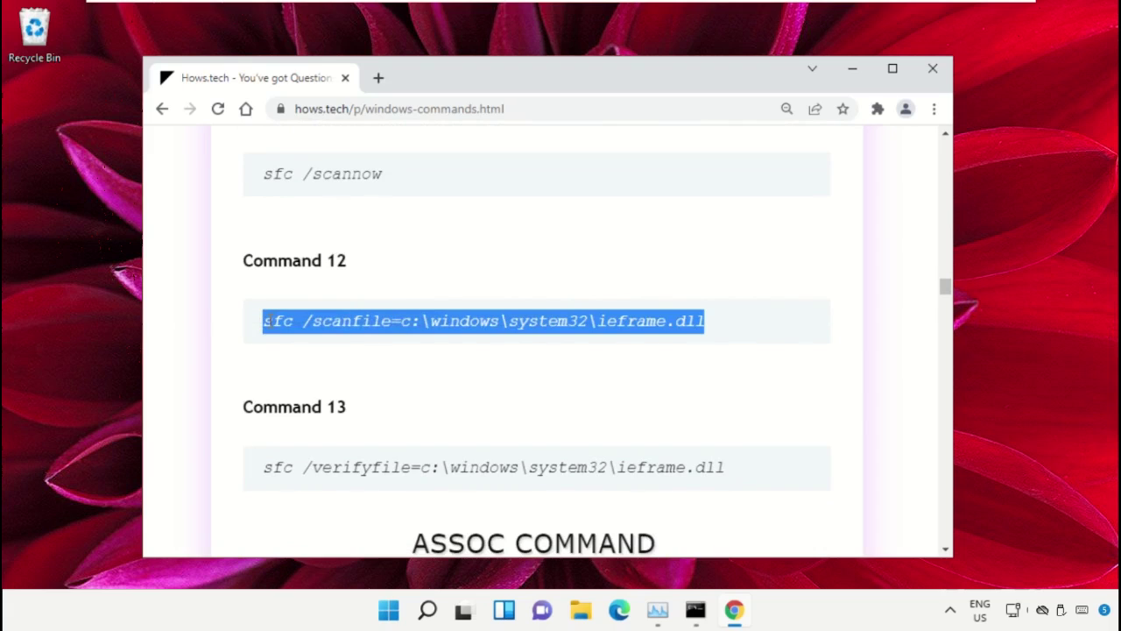
left_click(614, 342)
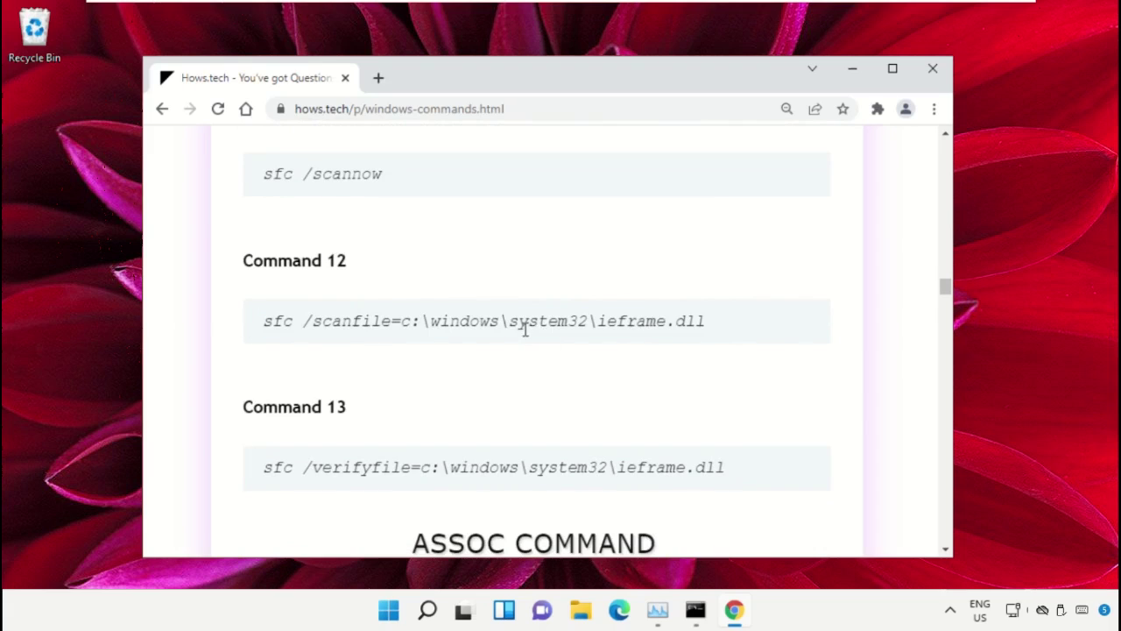
triple_click(445, 322)
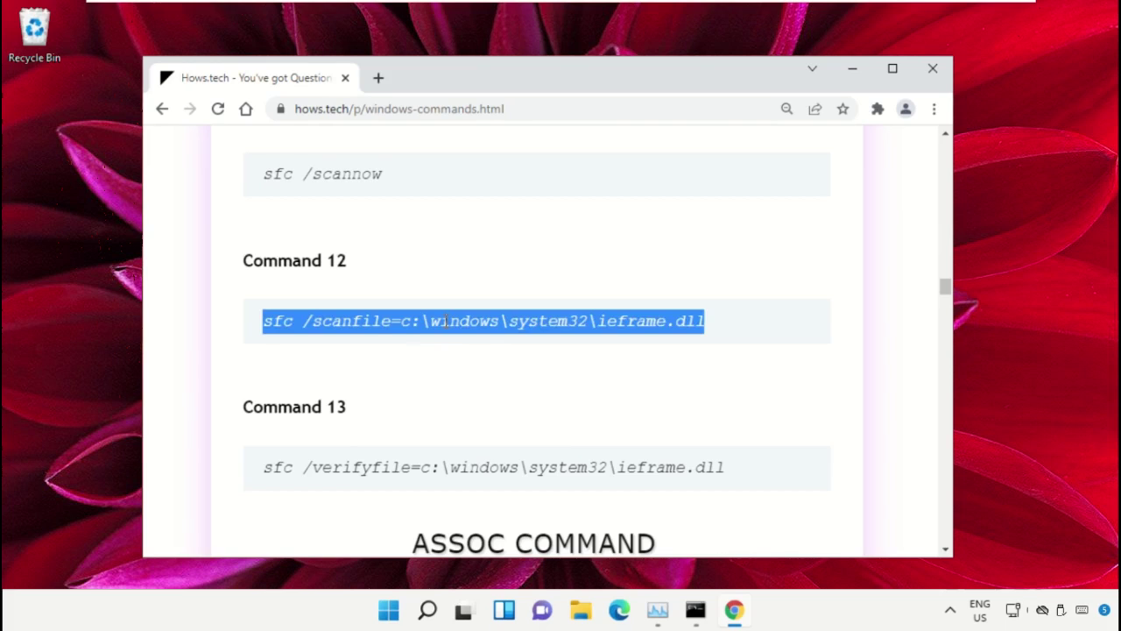
right_click(459, 326)
left_click(486, 336)
Paste and run sfc /scanfile=c:\windows\system32\ieframe.dll in the administrator Command Prompt.
left_click(695, 611)
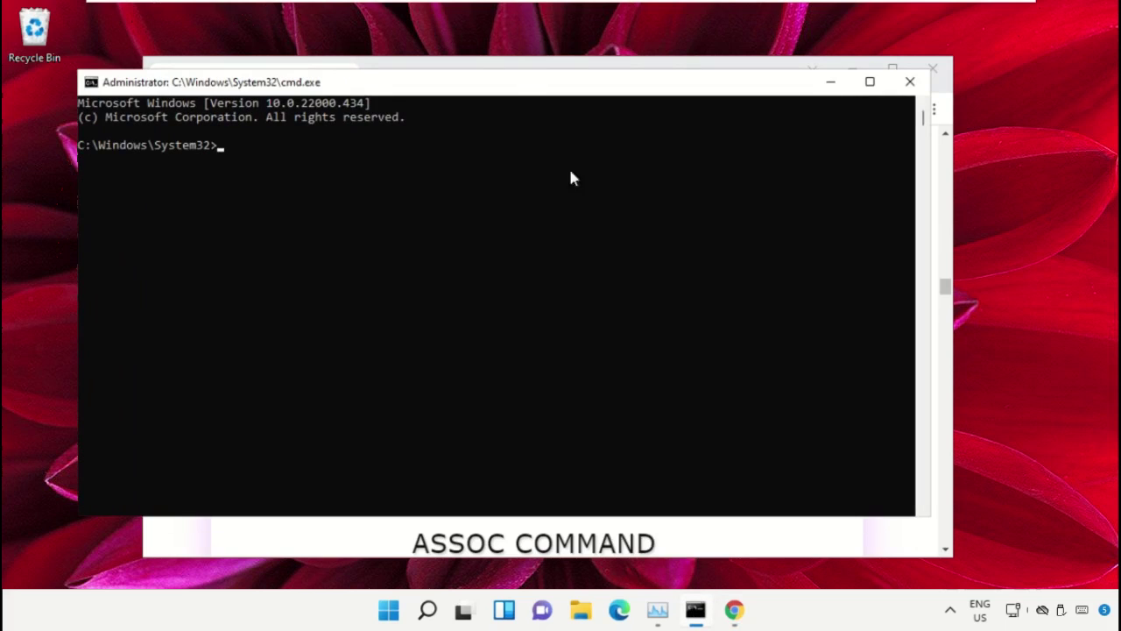
left_click_drag(524, 91, 573, 110)
right_click(340, 217)
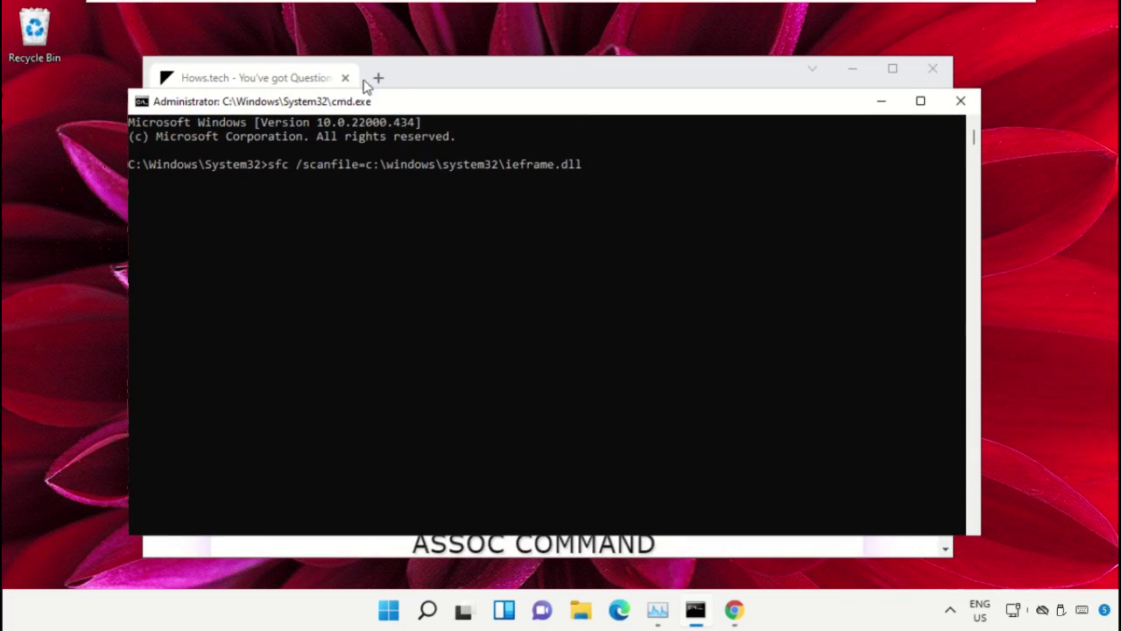
key("Return")
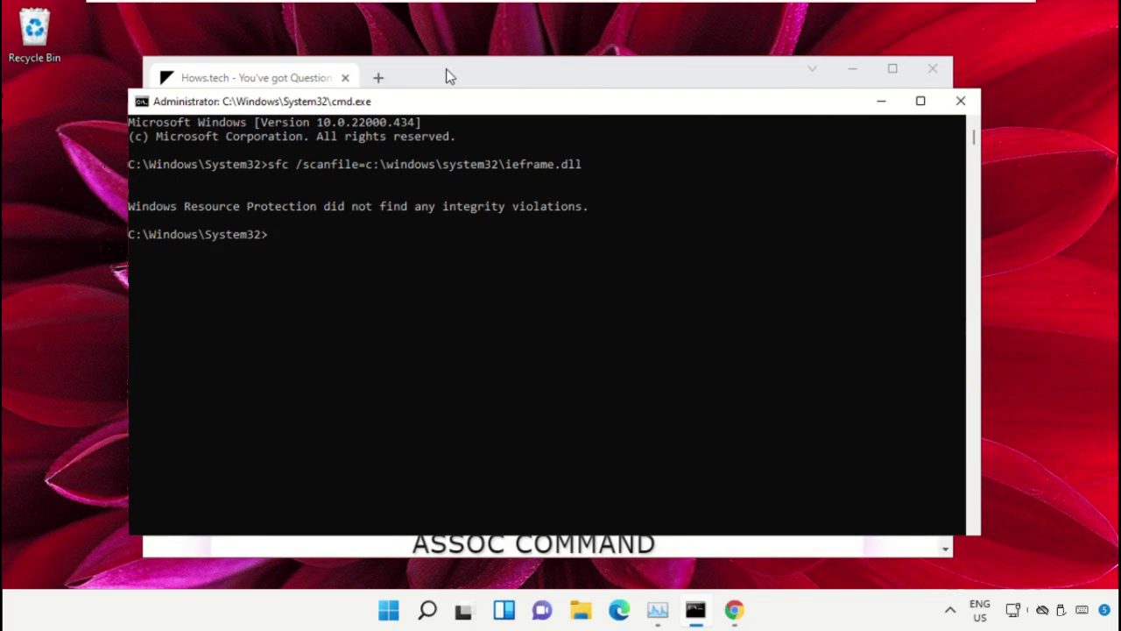
Copy the Command 13 line, sfc /verifyfile=c:\windows\system32\ieframe.dll, from the commands page.
left_click(446, 75)
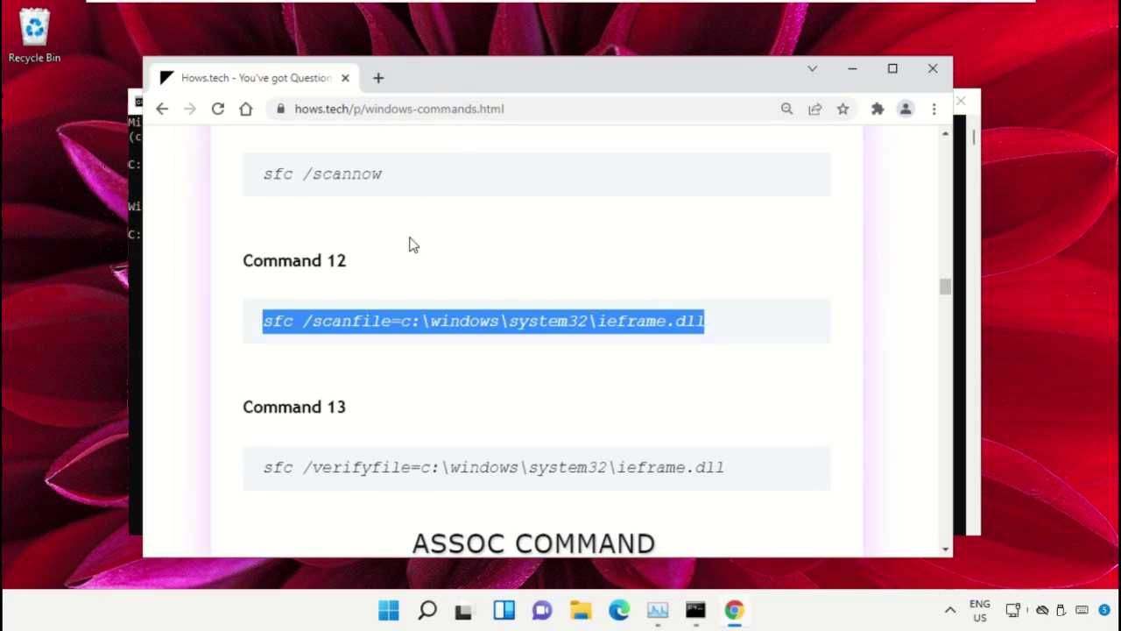
scroll(411, 243, "down", 1)
triple_click(364, 389)
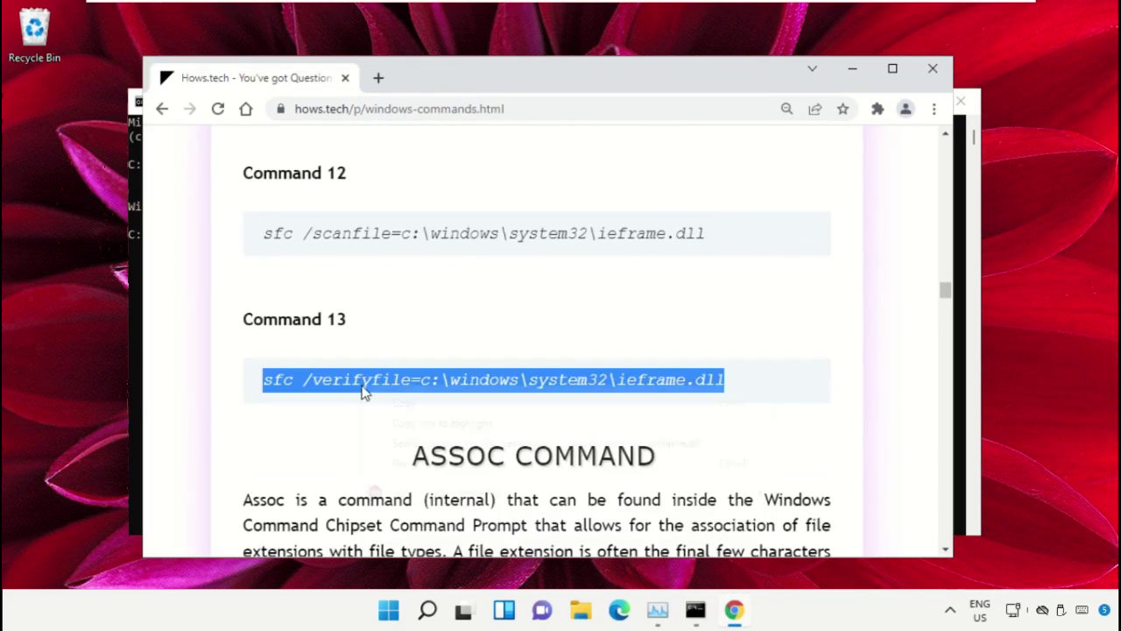
right_click(368, 390)
left_click(443, 400)
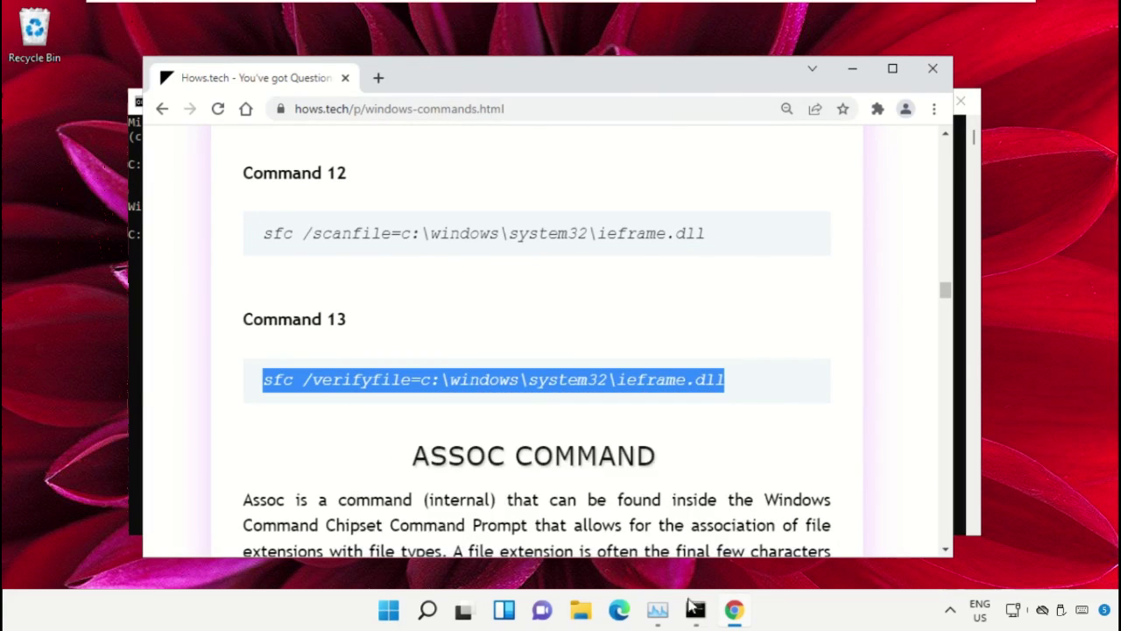
Paste and run the sfc /verifyfile command in Command Prompt, then close the window.
left_click(696, 611)
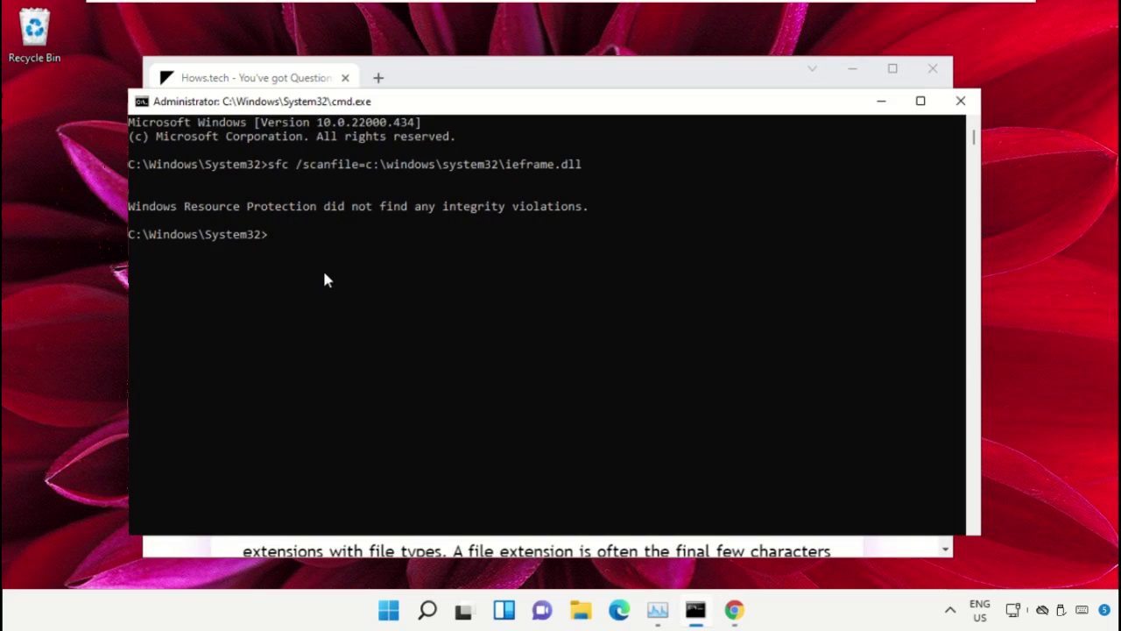
key("ctrl+v")
key("Return")
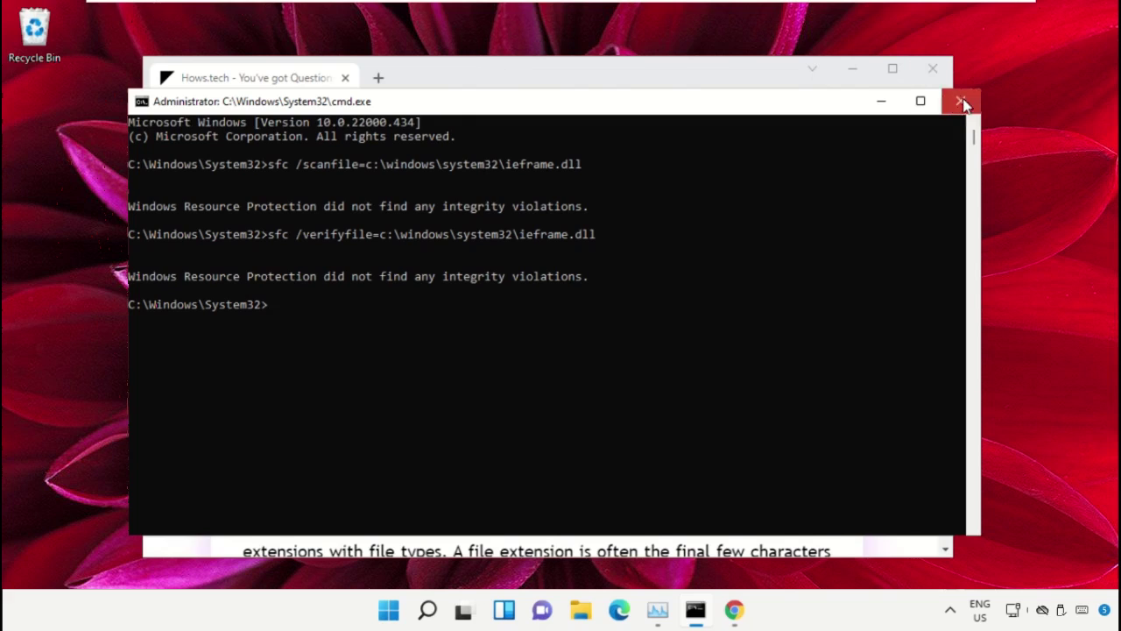
left_click(964, 104)
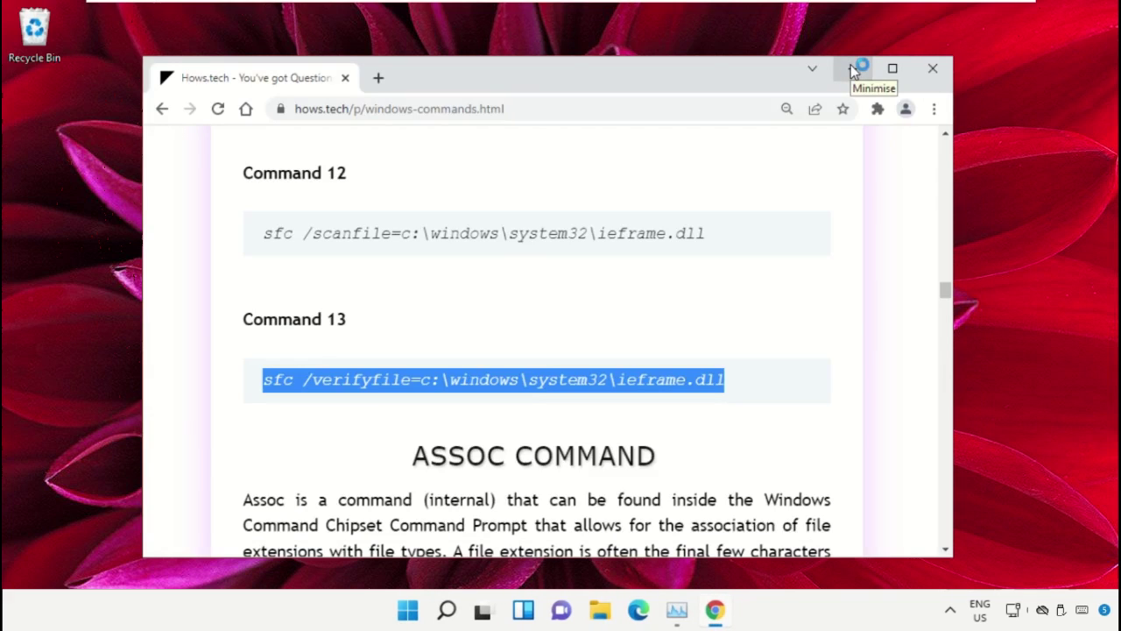
Minimise Chrome, search 'Cmd', and run Command Prompt as administrator.
left_click(854, 70)
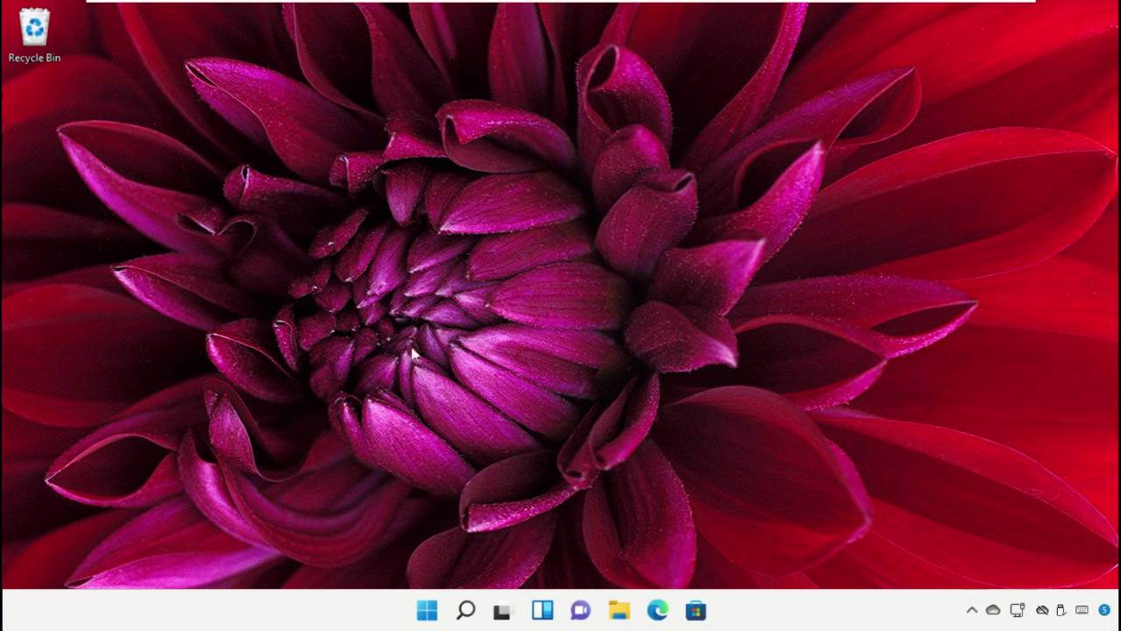
left_click(465, 610)
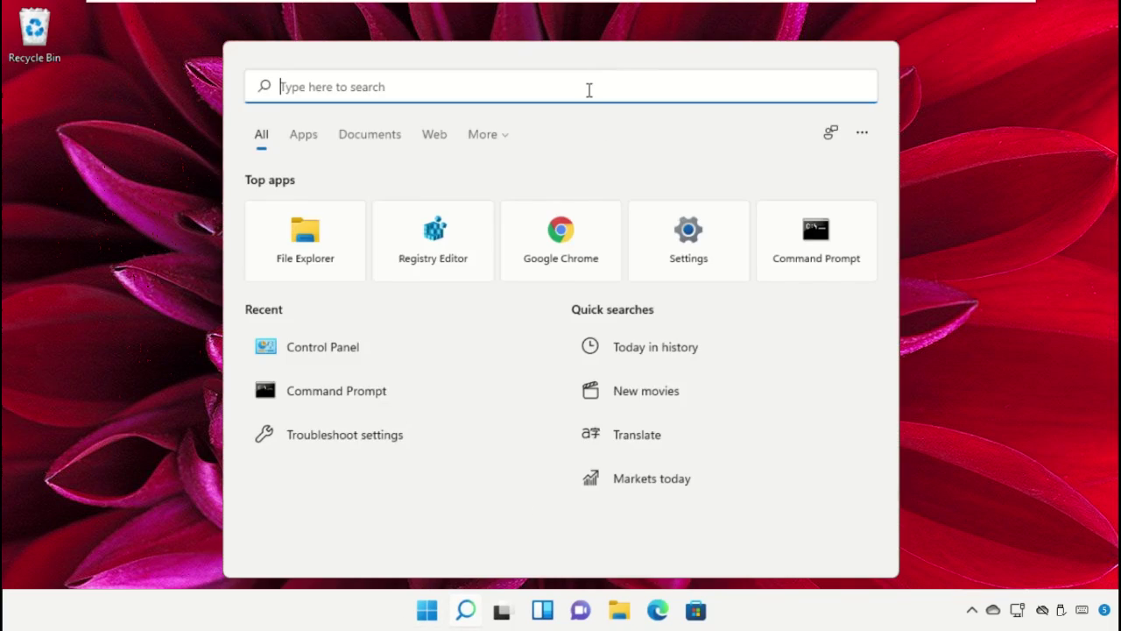
type("Cmd")
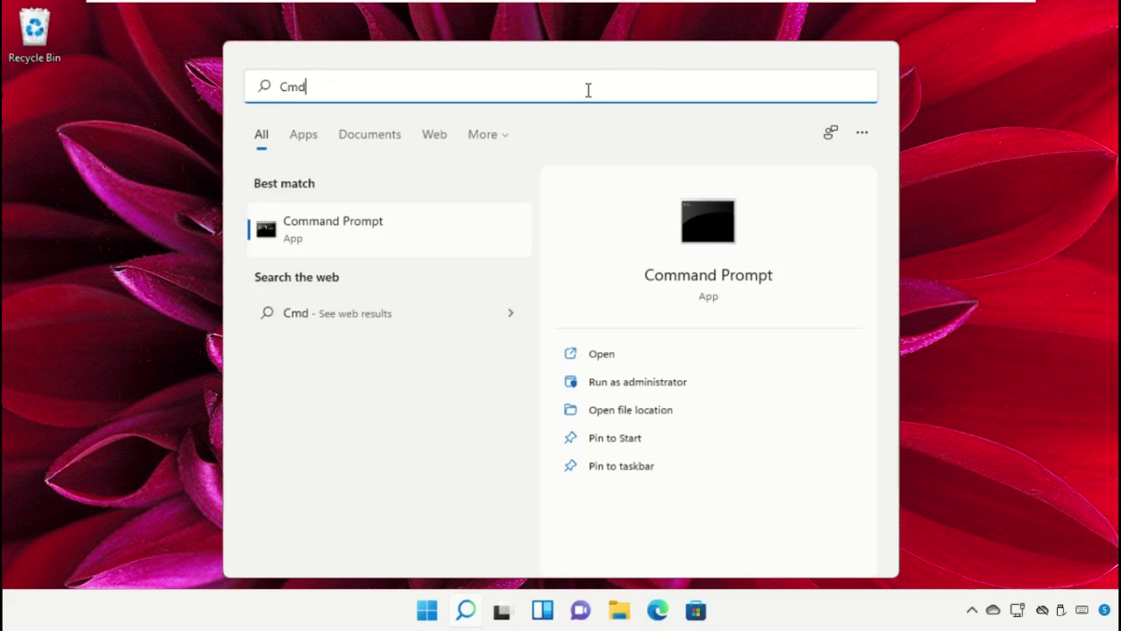
right_click(323, 232)
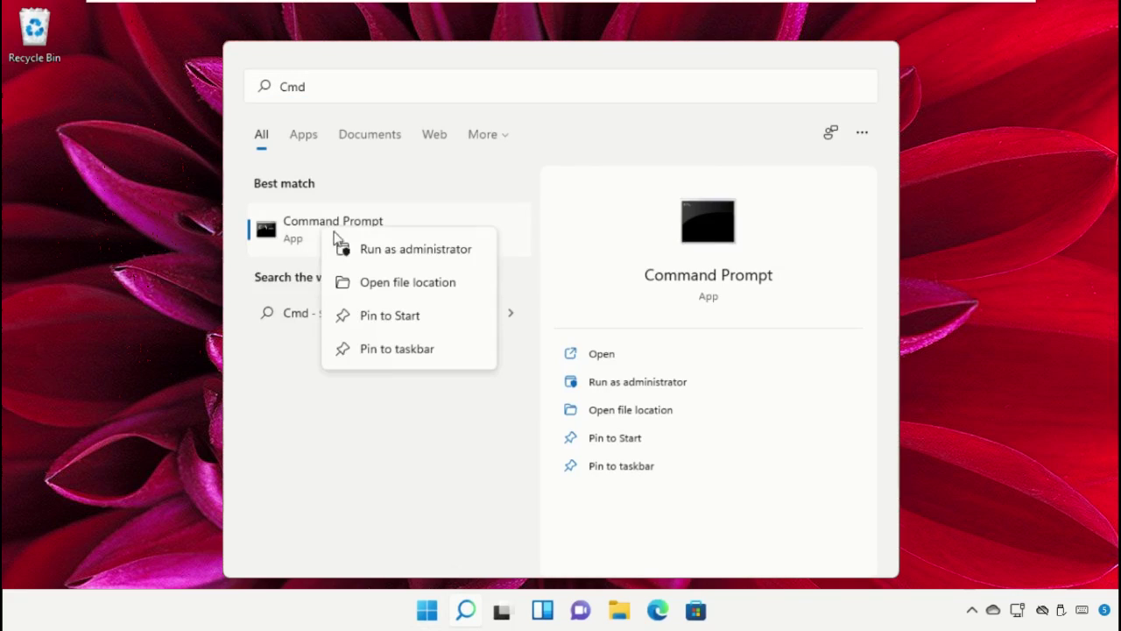
left_click(353, 251)
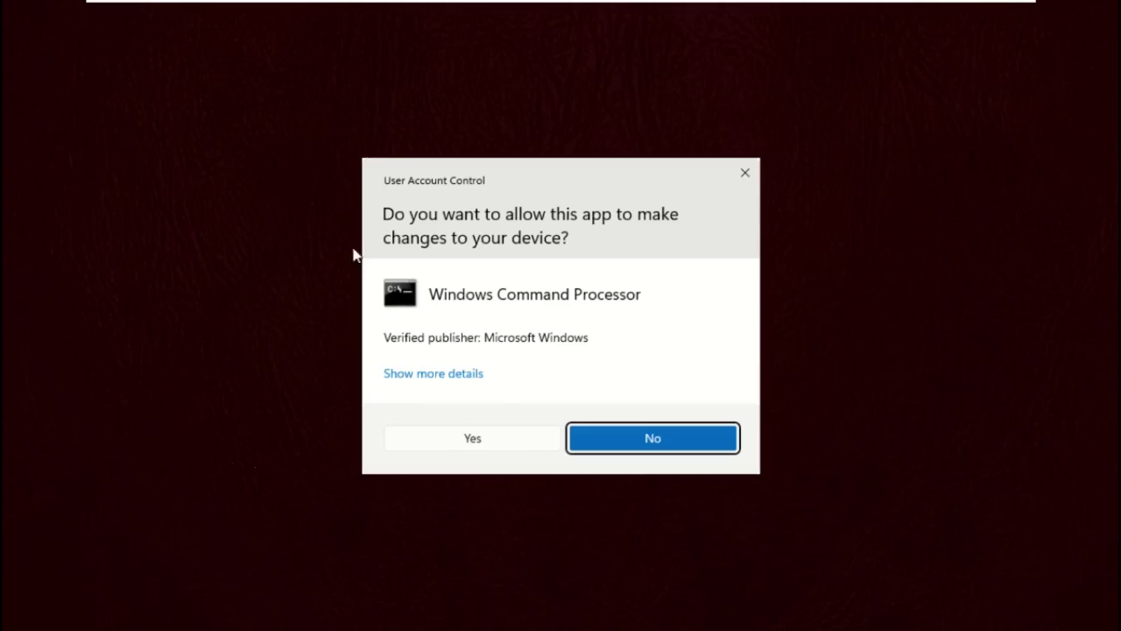
Approve the UAC prompt and run 'netsh int ip reset c:\resetlog.txt'.
left_click(473, 439)
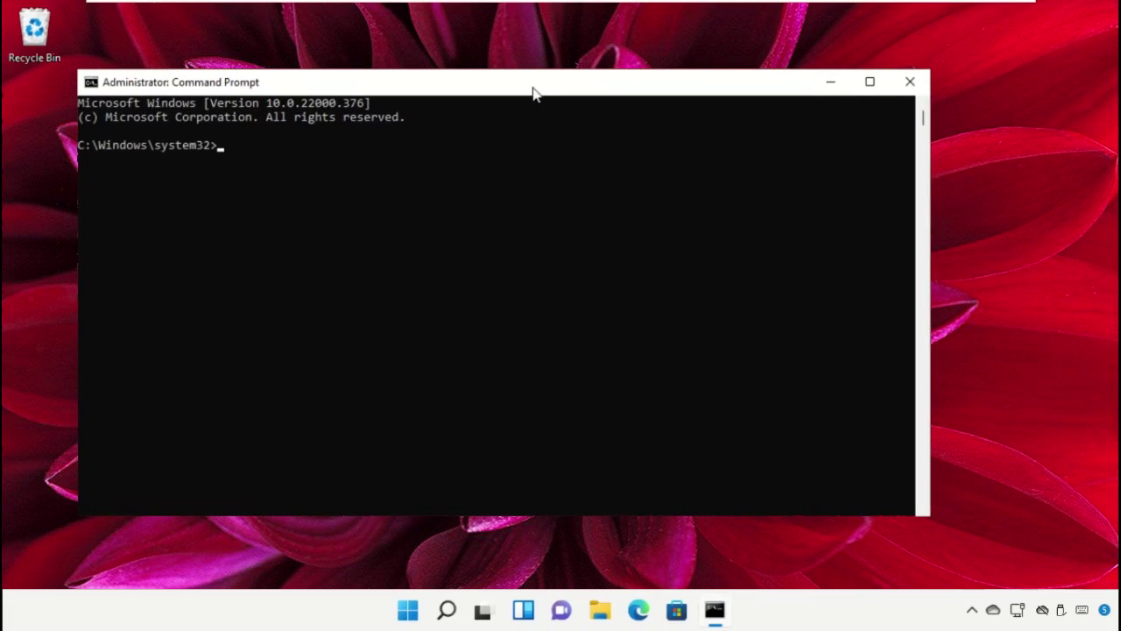
left_click_drag(536, 93, 610, 72)
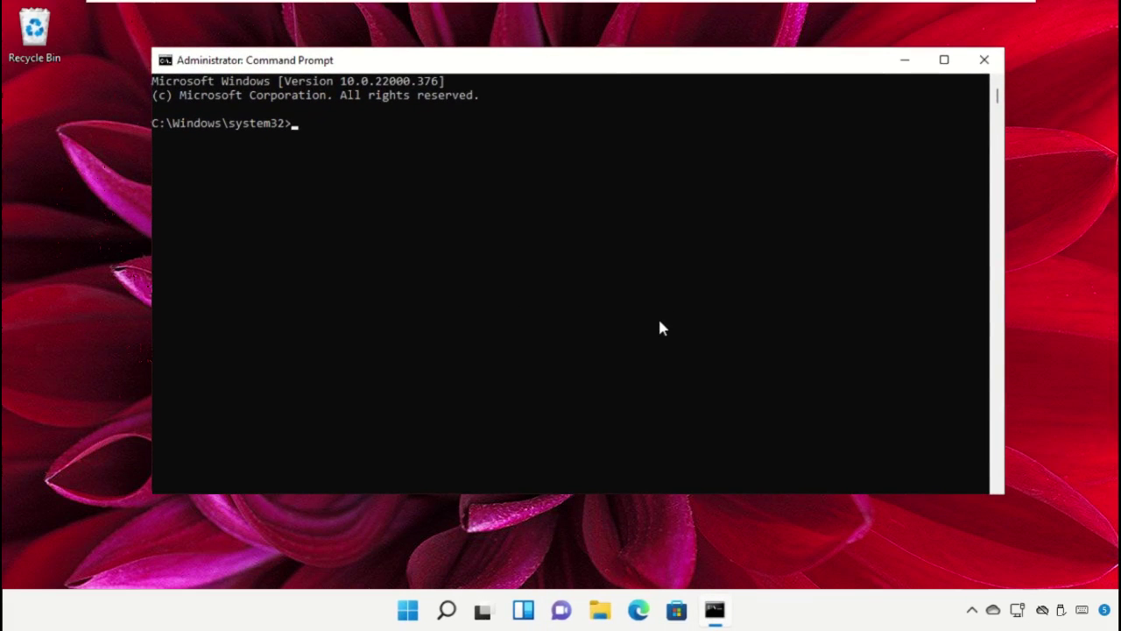
type("netsh int ip rese")
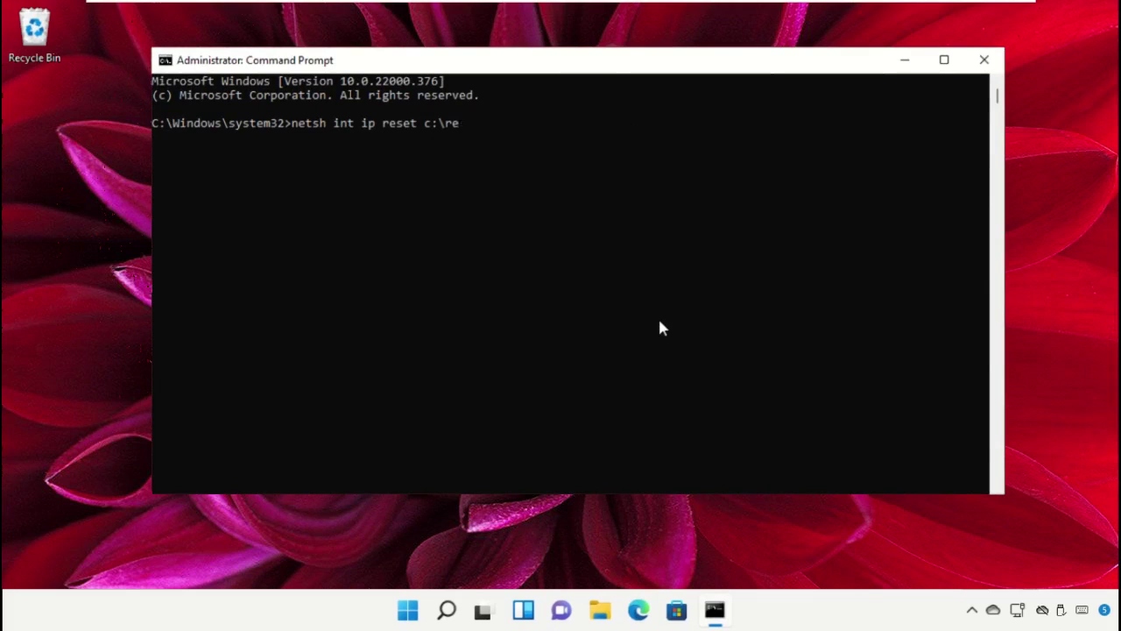
type("t c:\resetlog.txt")
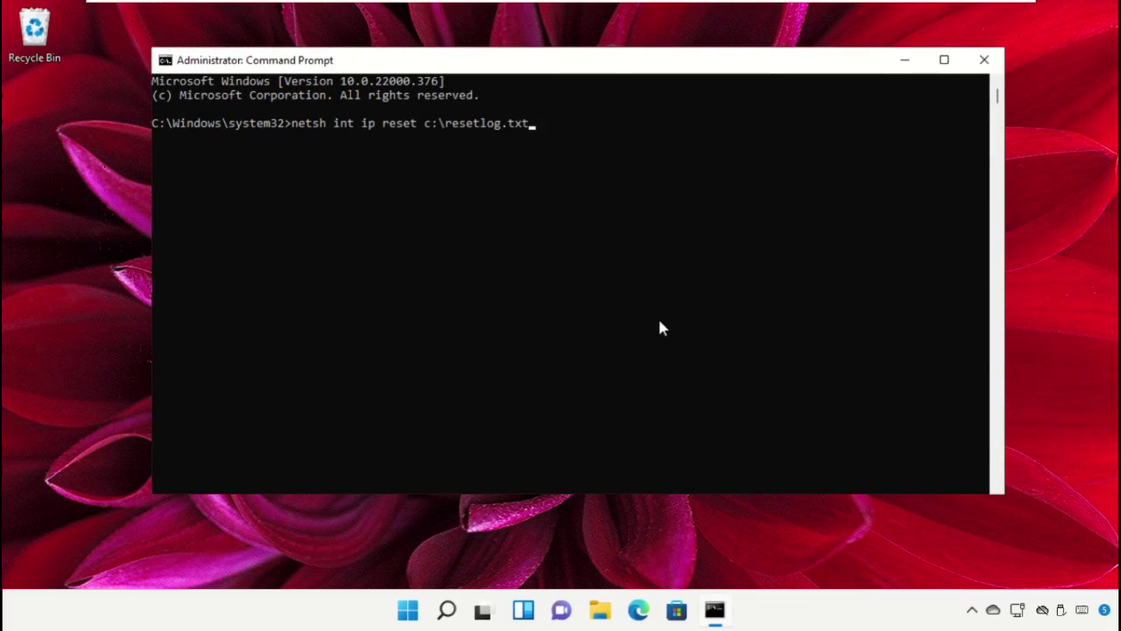
key("Return")
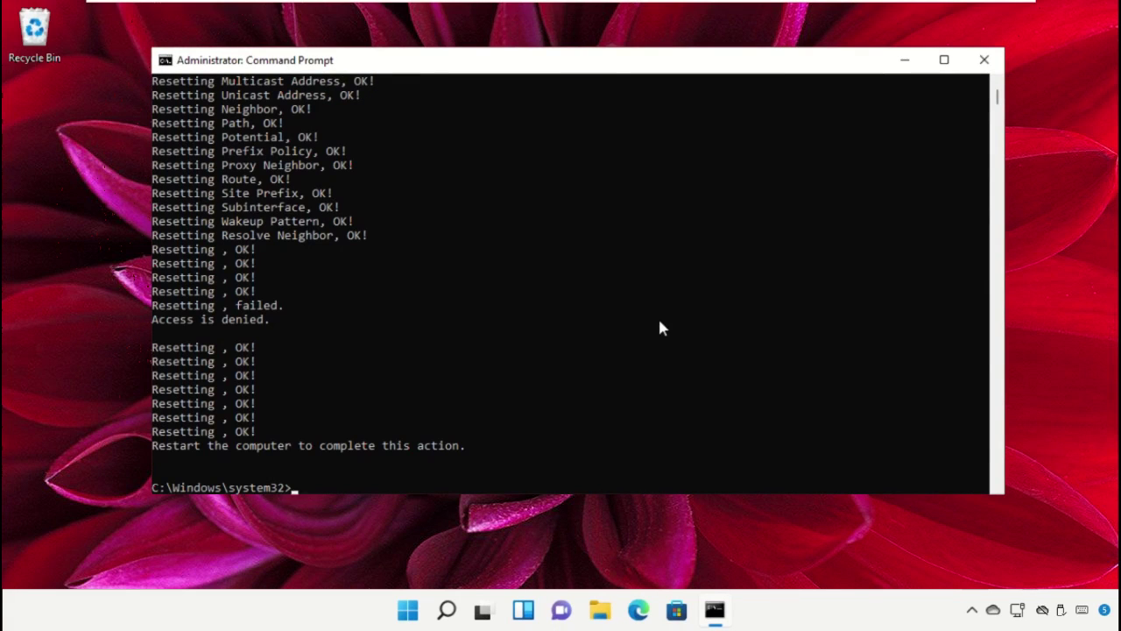
Flush the DNS cache with ipconfig /flushdns and close Command Prompt.
scroll(661, 327, "down", 9)
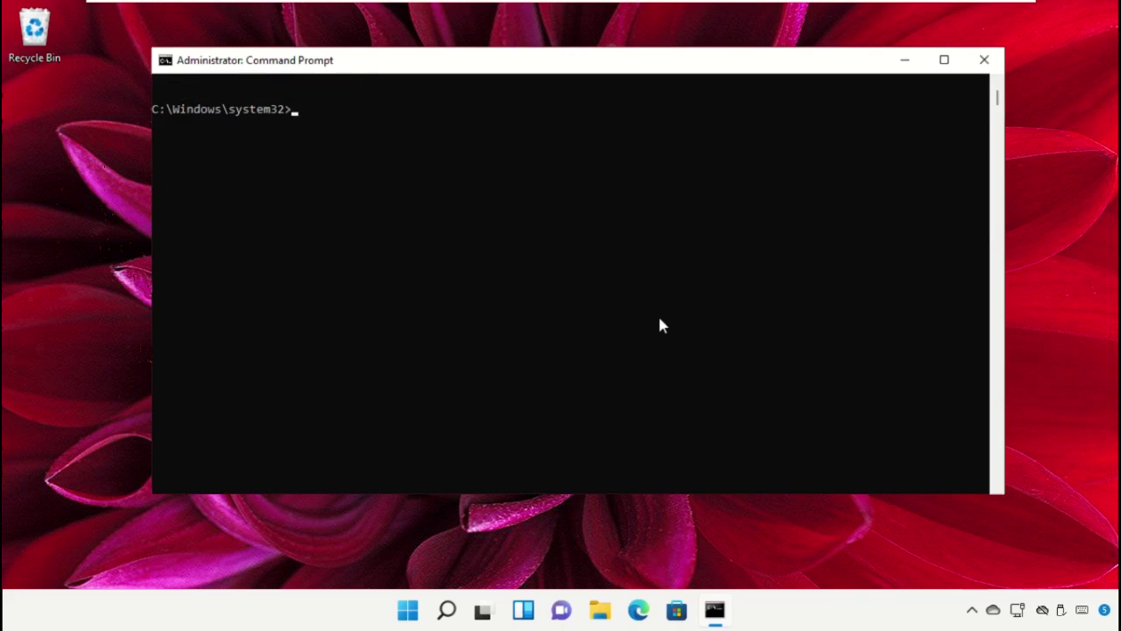
type("ipconfig /flushdns")
key("Return")
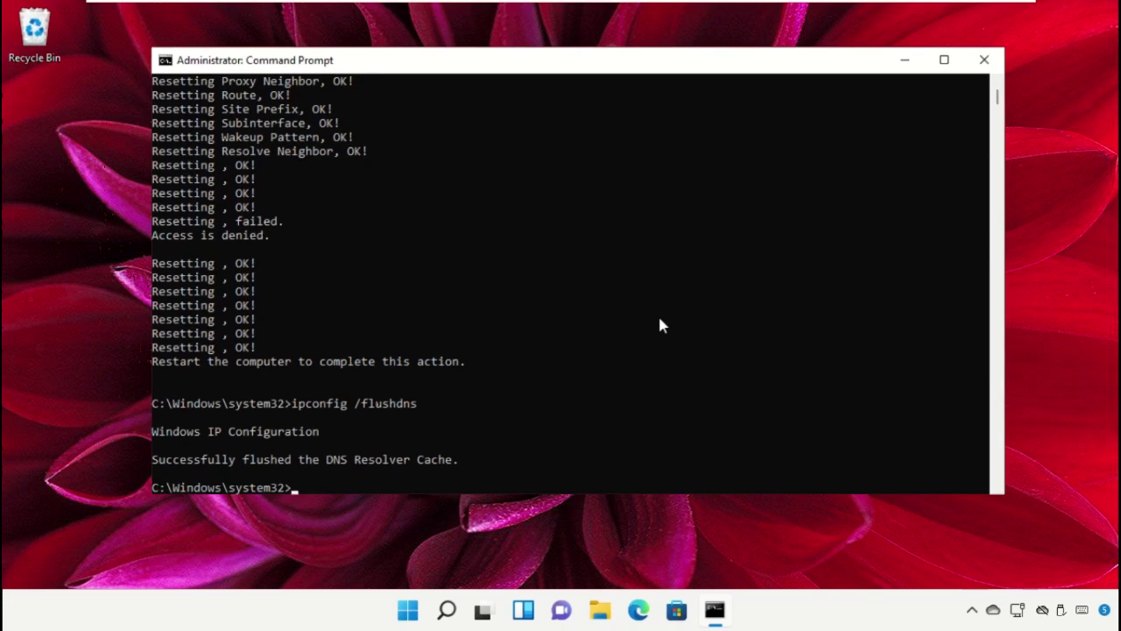
scroll(661, 325, "down", 9)
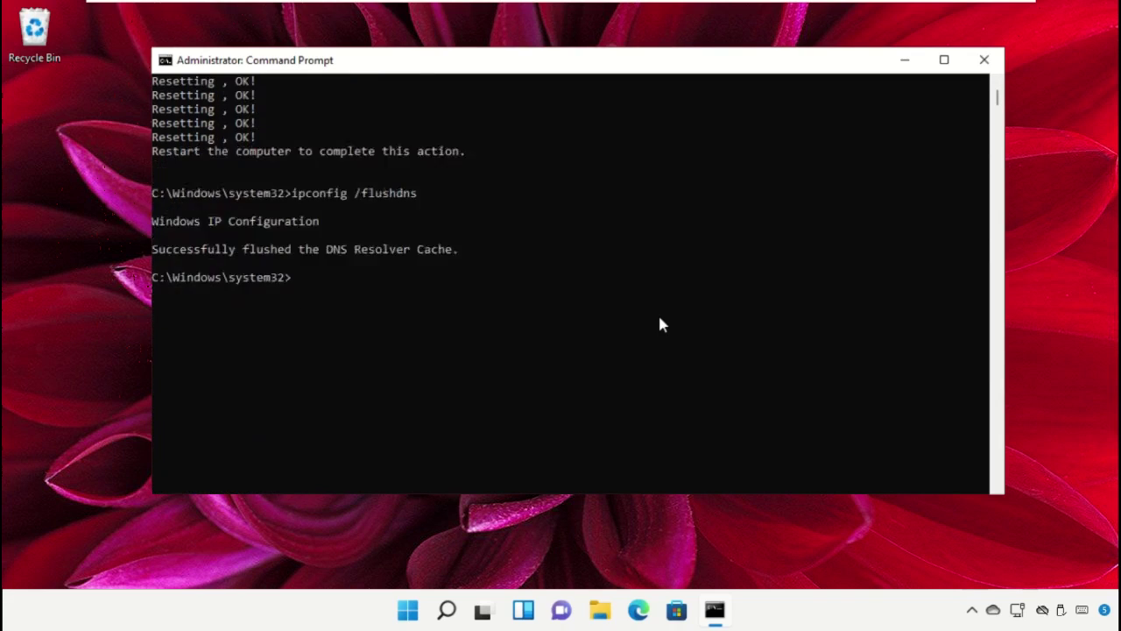
left_click(984, 60)
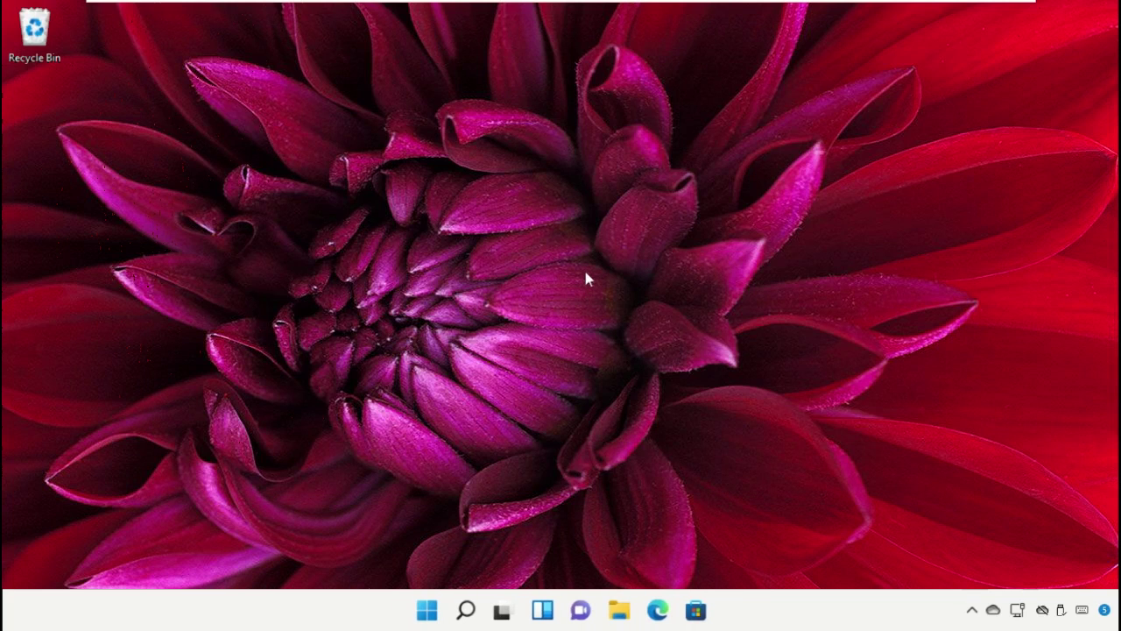
Restart the PC from the Start menu power options and sign back in with the PIN.
left_click(427, 610)
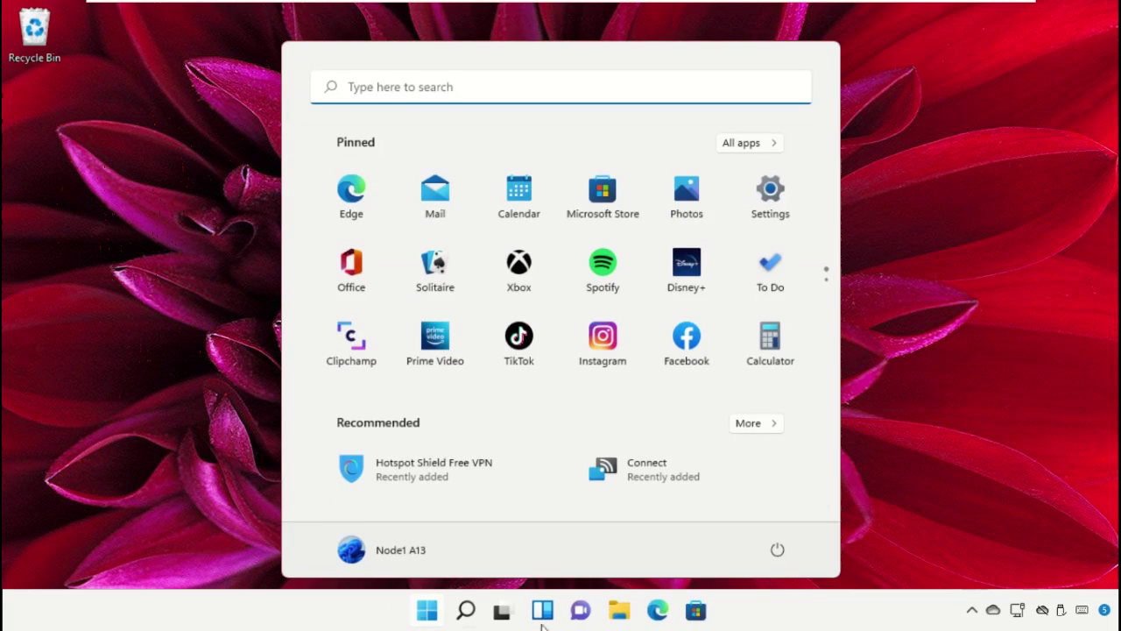
left_click(774, 564)
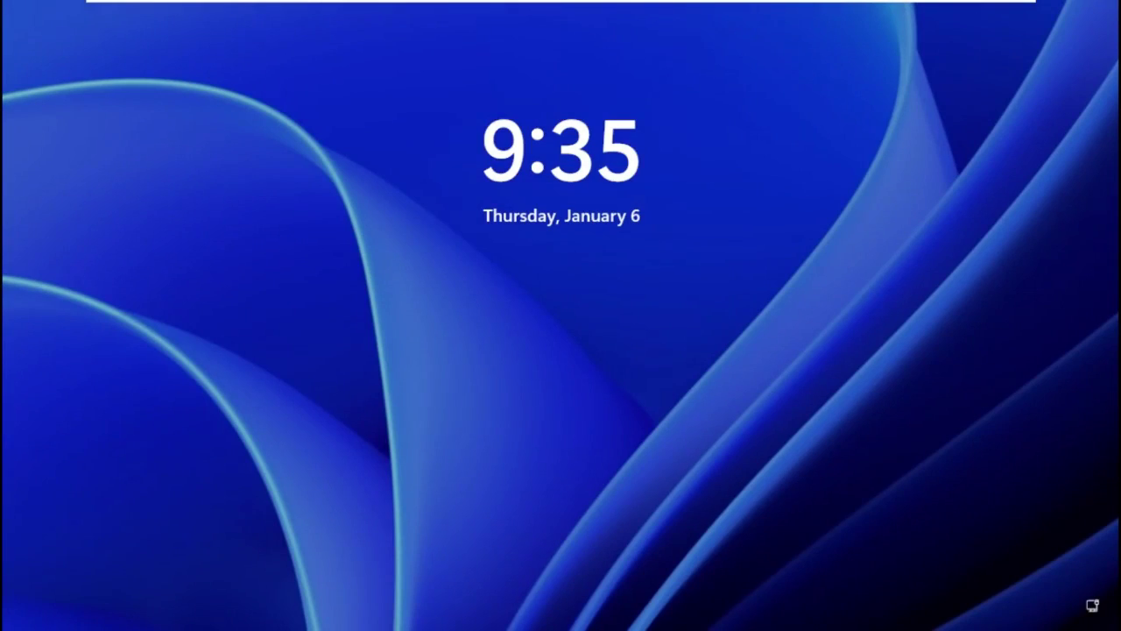
key("space")
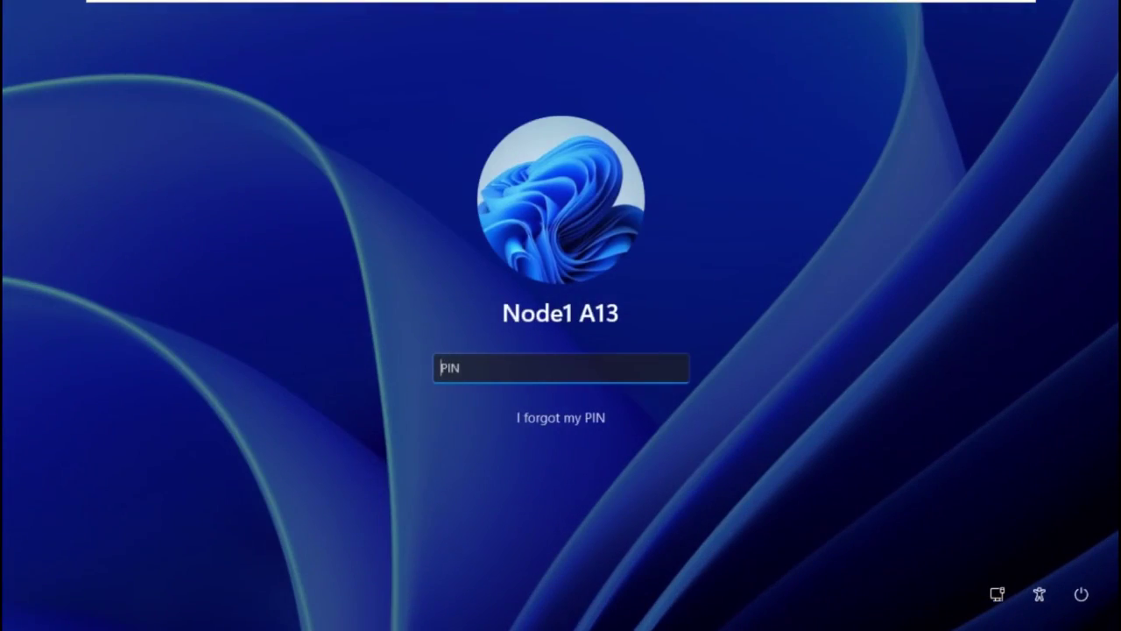
type("12345")
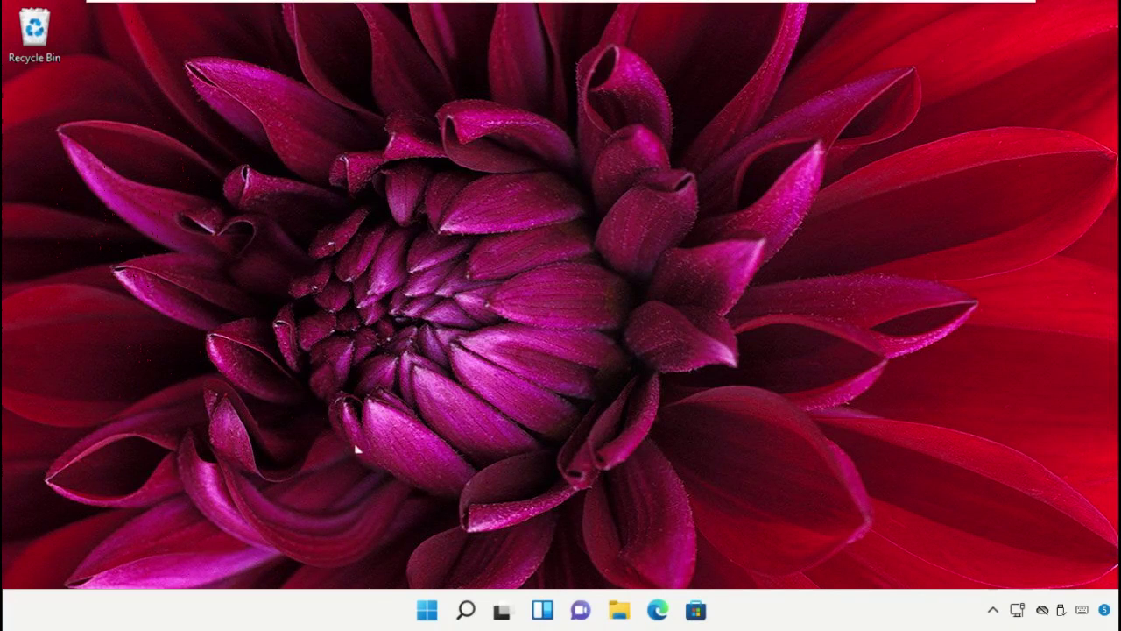
Open Settings and go to Network & internet > Advanced network settings > Network reset.
left_click(462, 616)
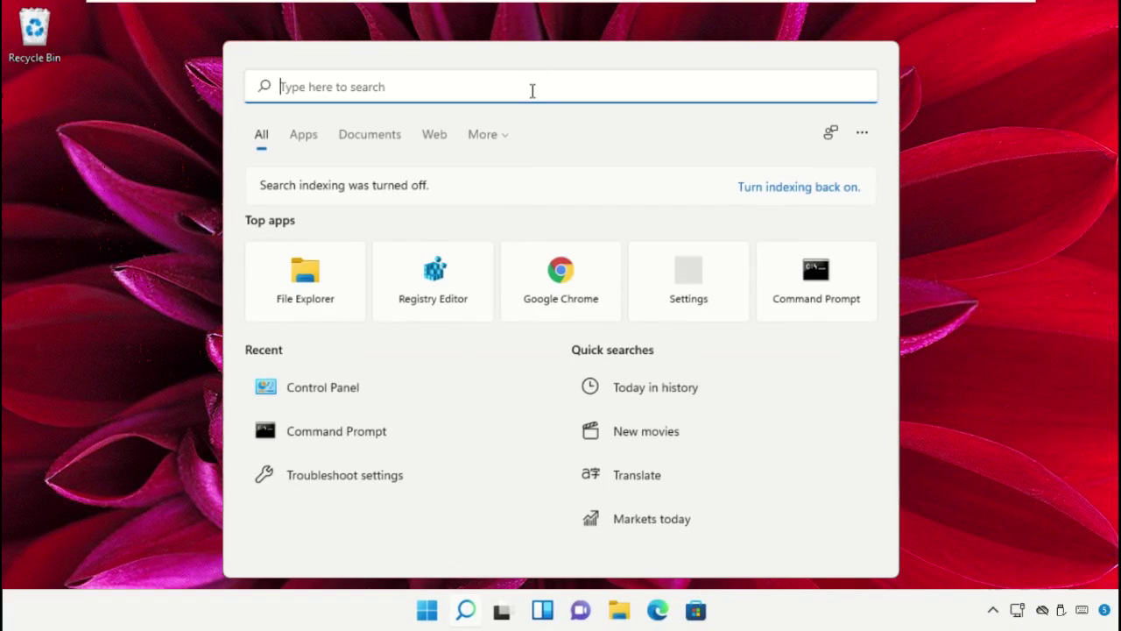
type("settings")
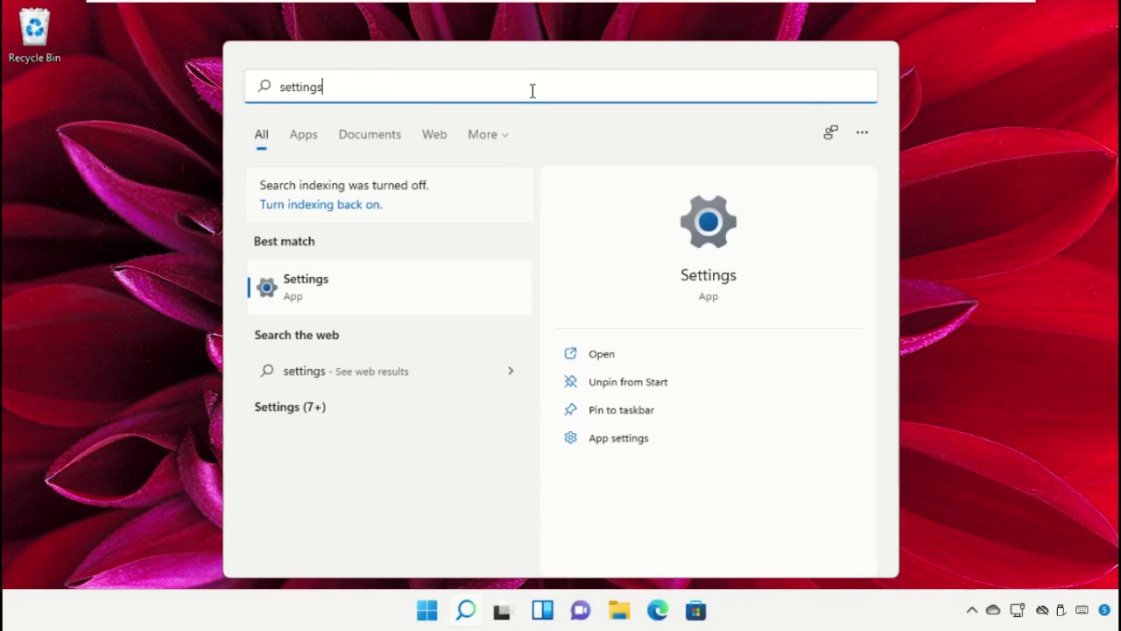
left_click(318, 293)
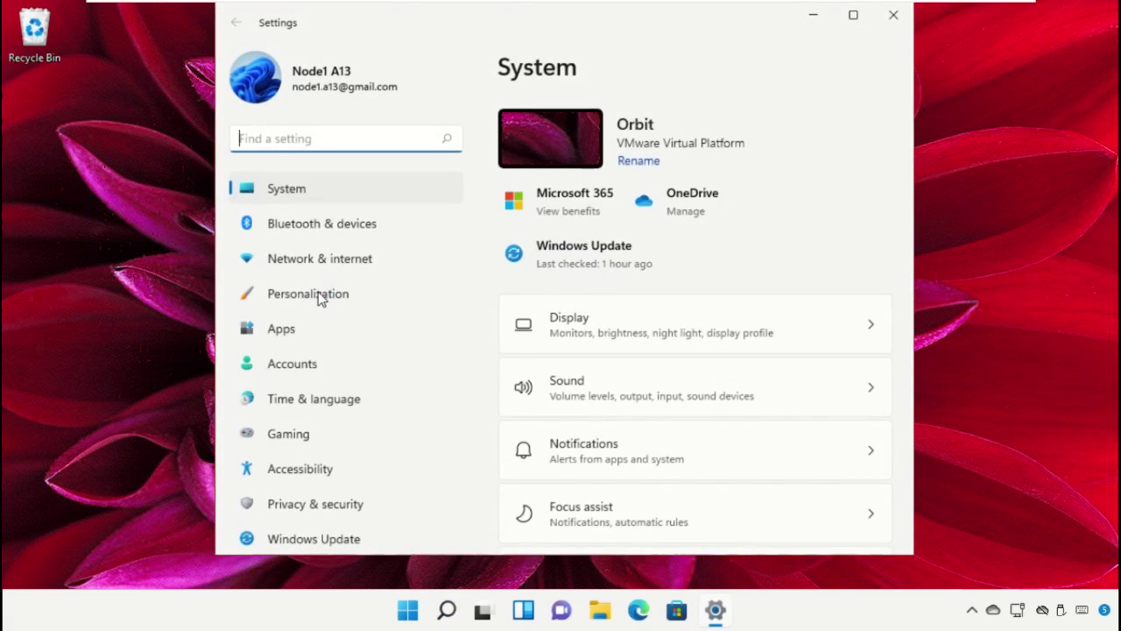
left_click(308, 262)
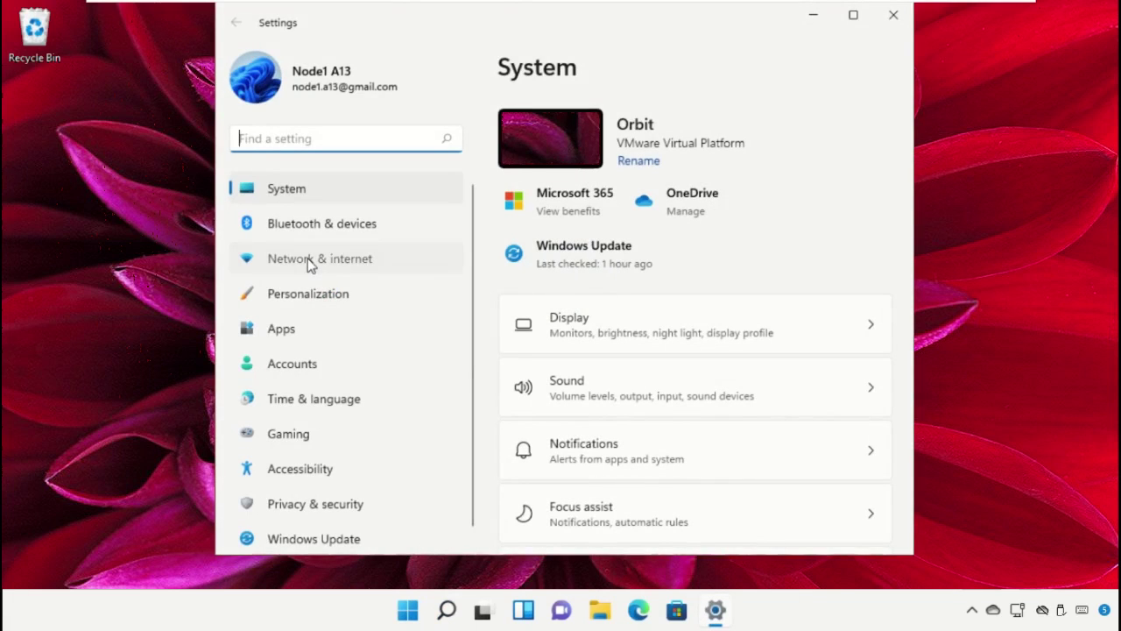
scroll(646, 411, "down", 1)
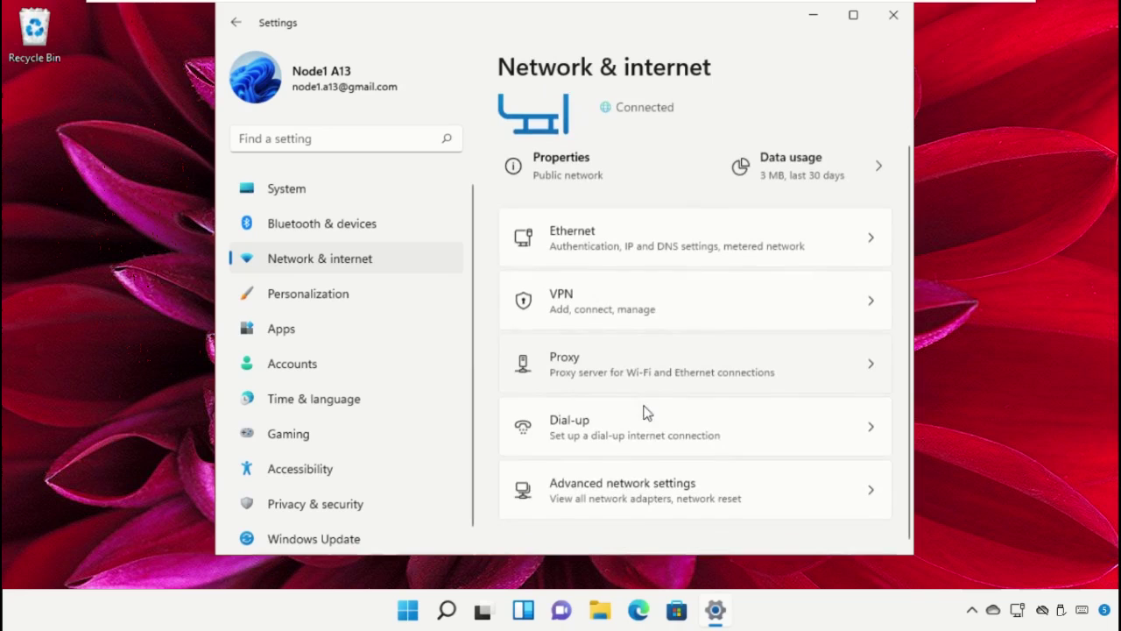
left_click(646, 501)
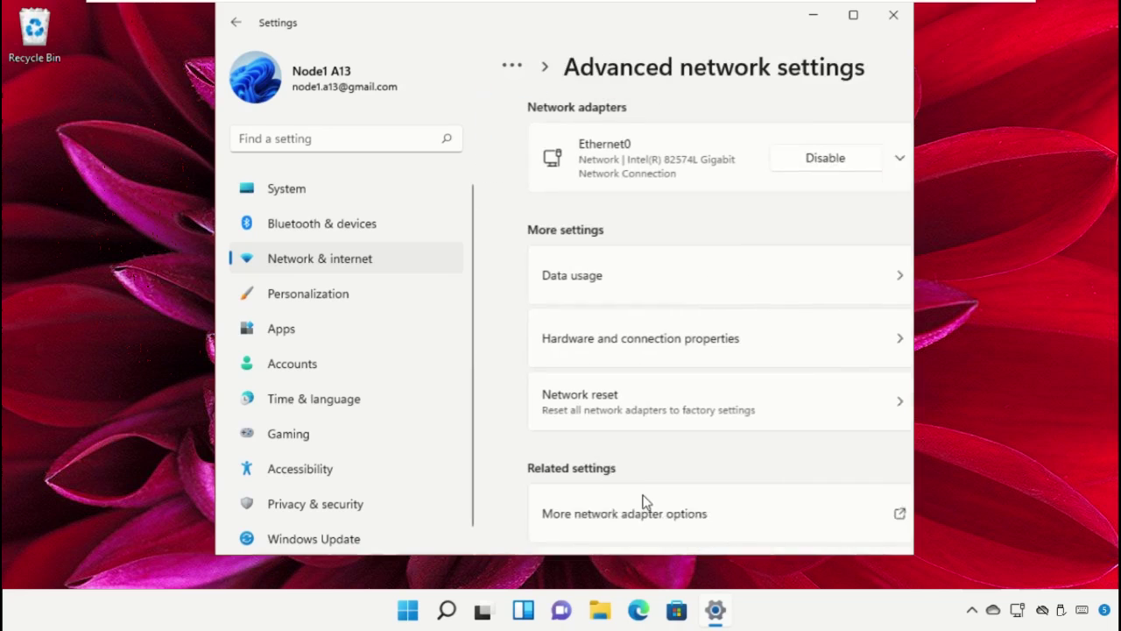
left_click(548, 408)
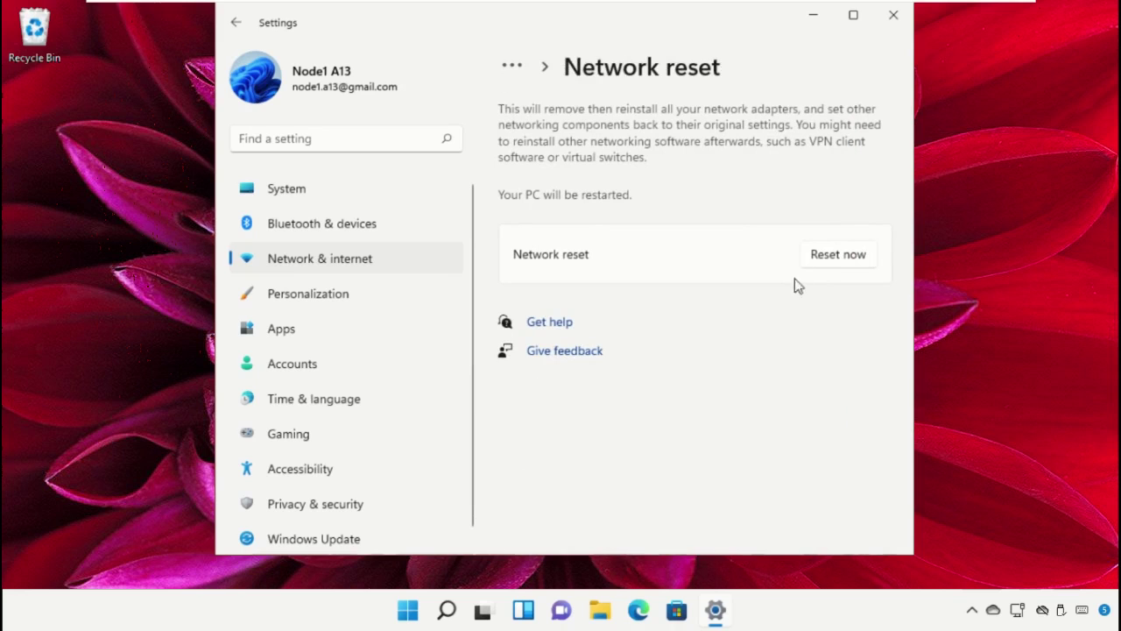
Reset all network adapters, confirm, close Settings and bring up the Start menu restart options.
left_click(814, 265)
left_click(531, 336)
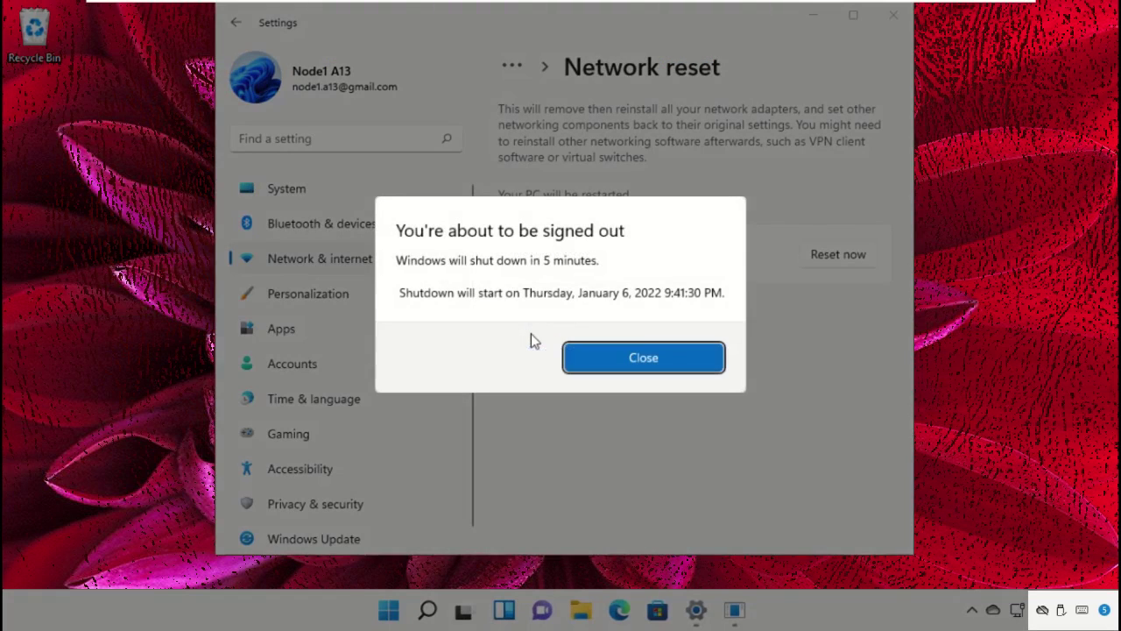
left_click(625, 359)
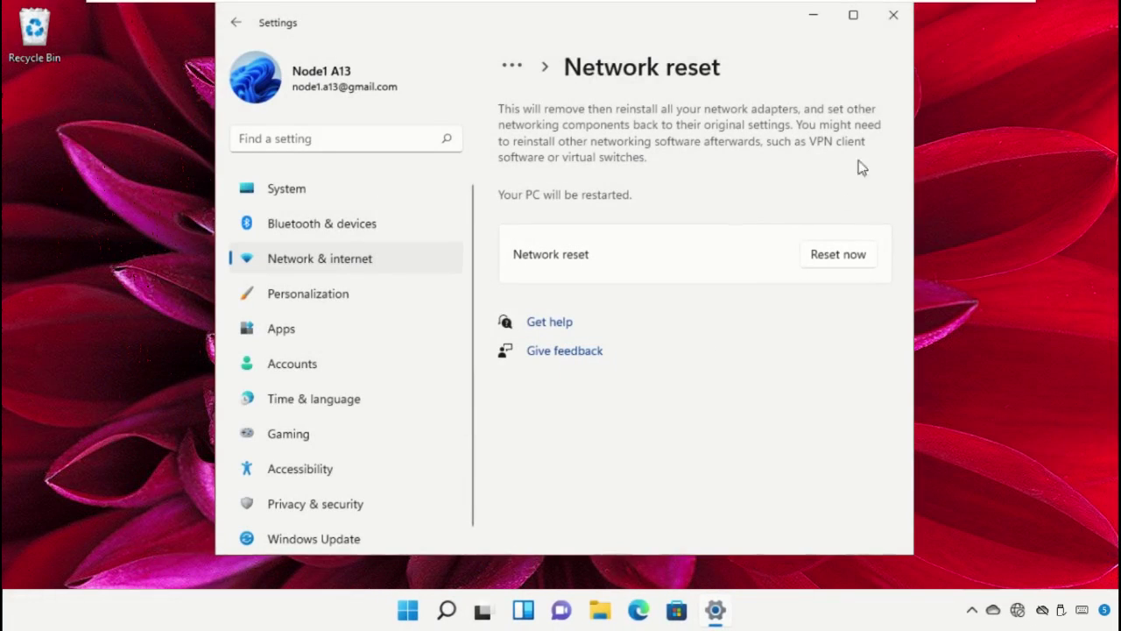
left_click(892, 28)
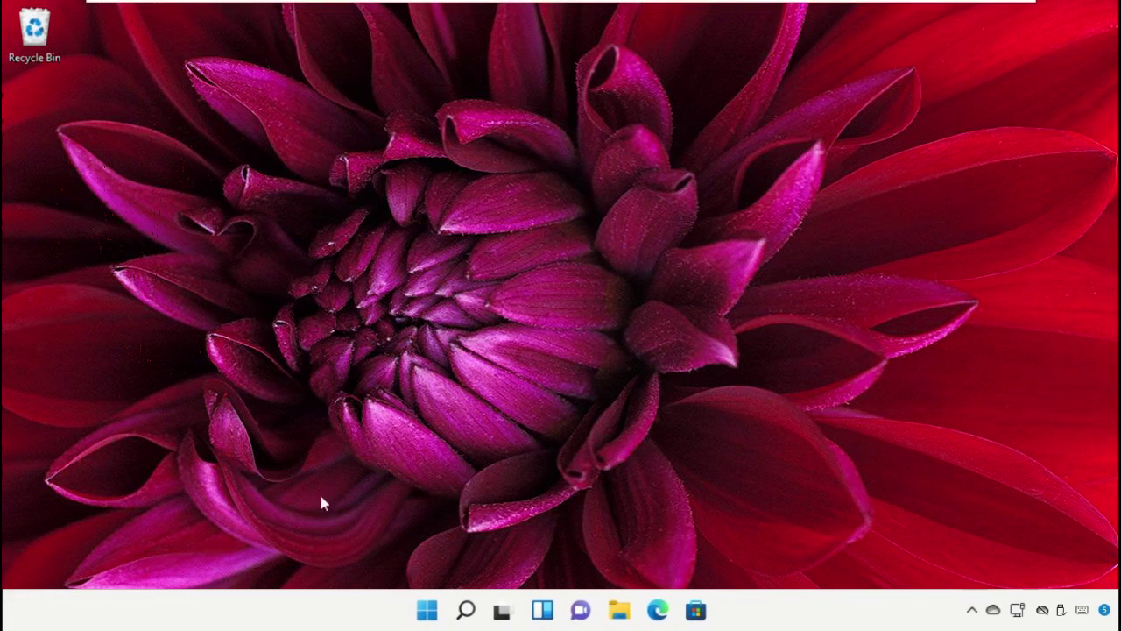
left_click(427, 618)
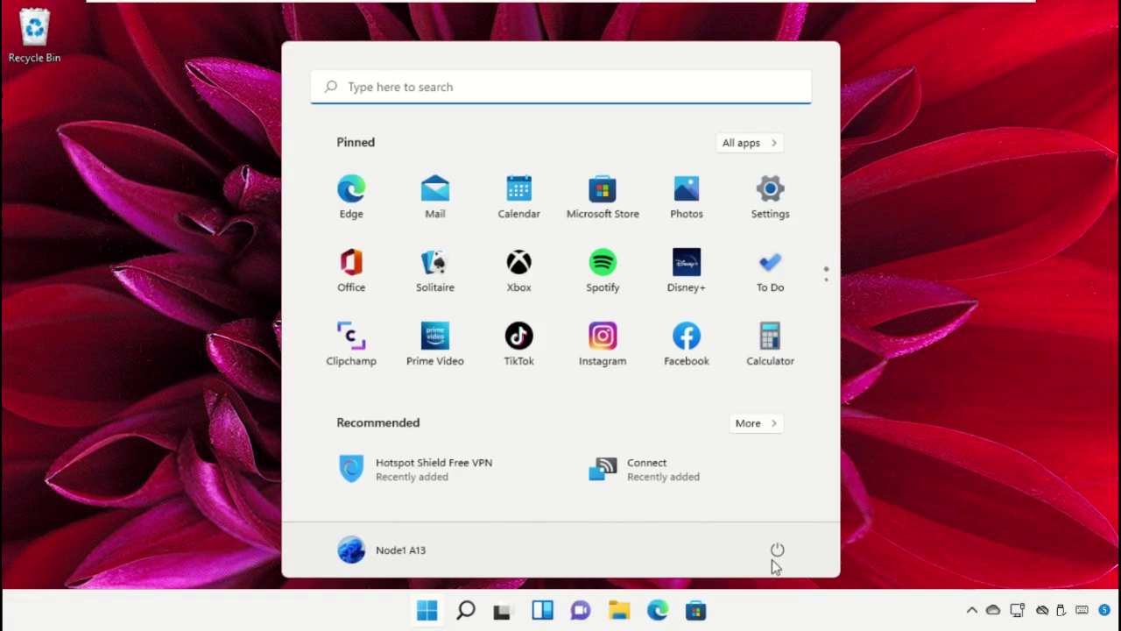
left_click(775, 561)
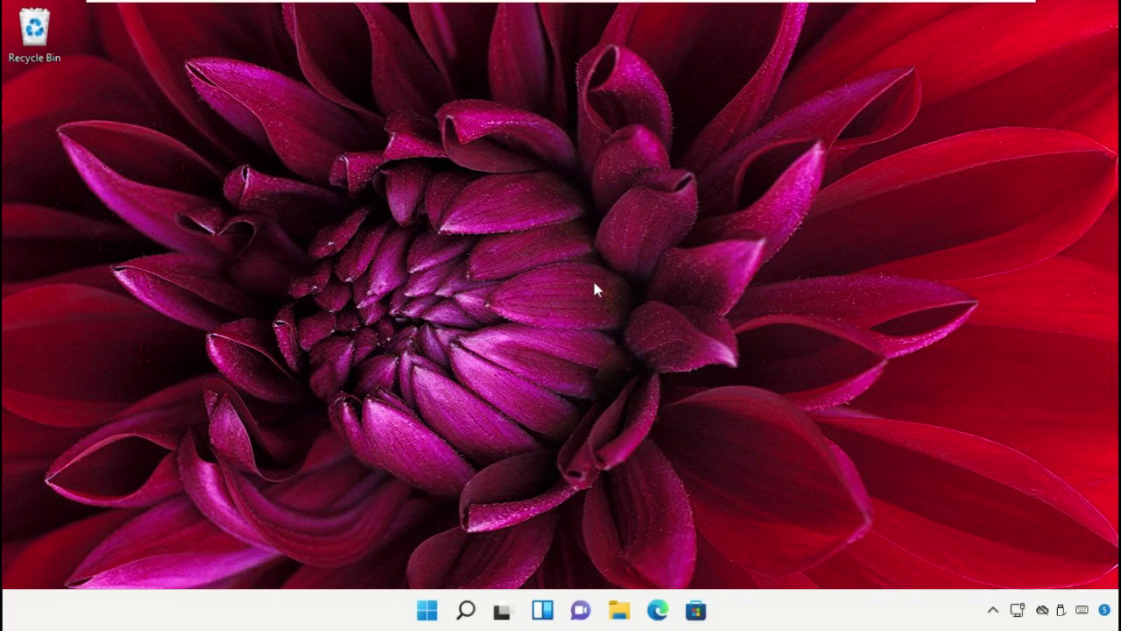
Search for Device Manager, open it and center its window.
left_click(465, 610)
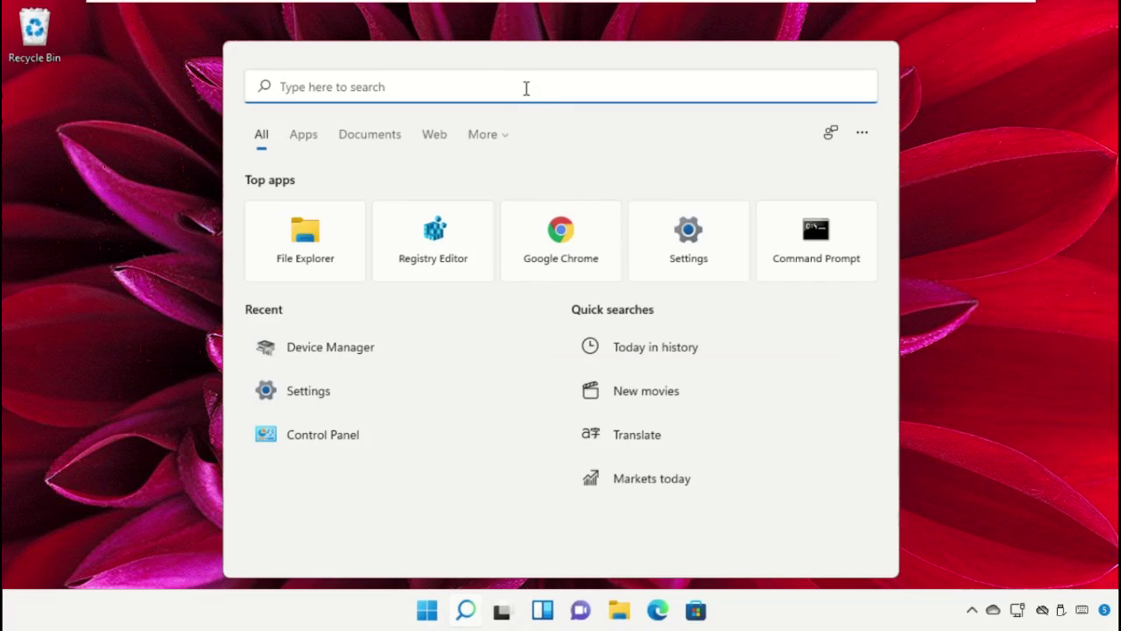
type("Device manager")
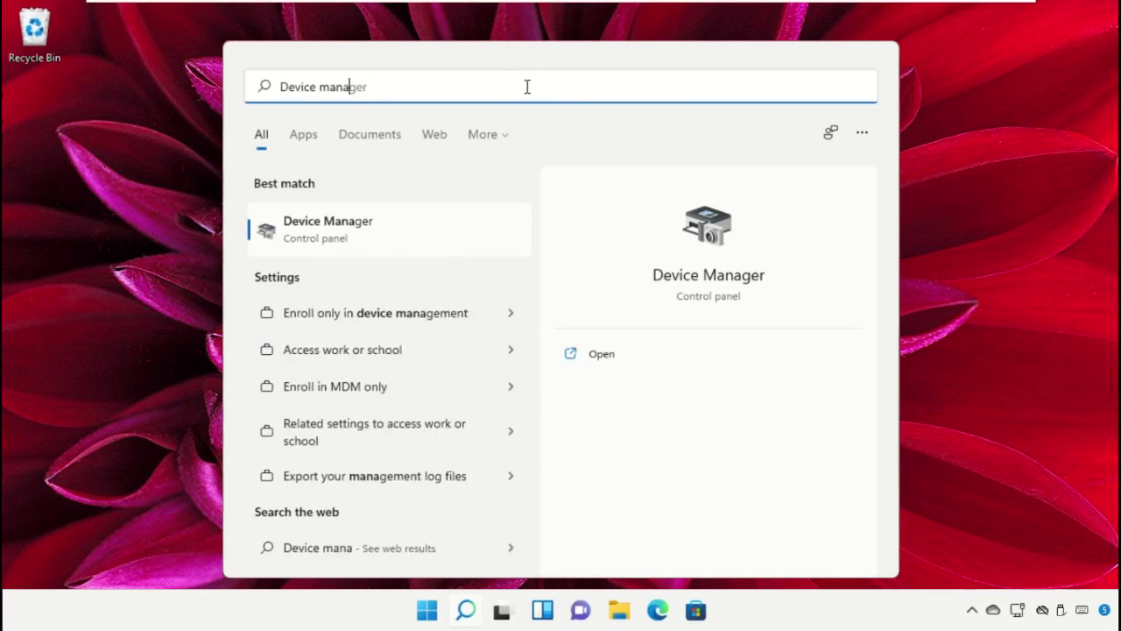
left_click(400, 227)
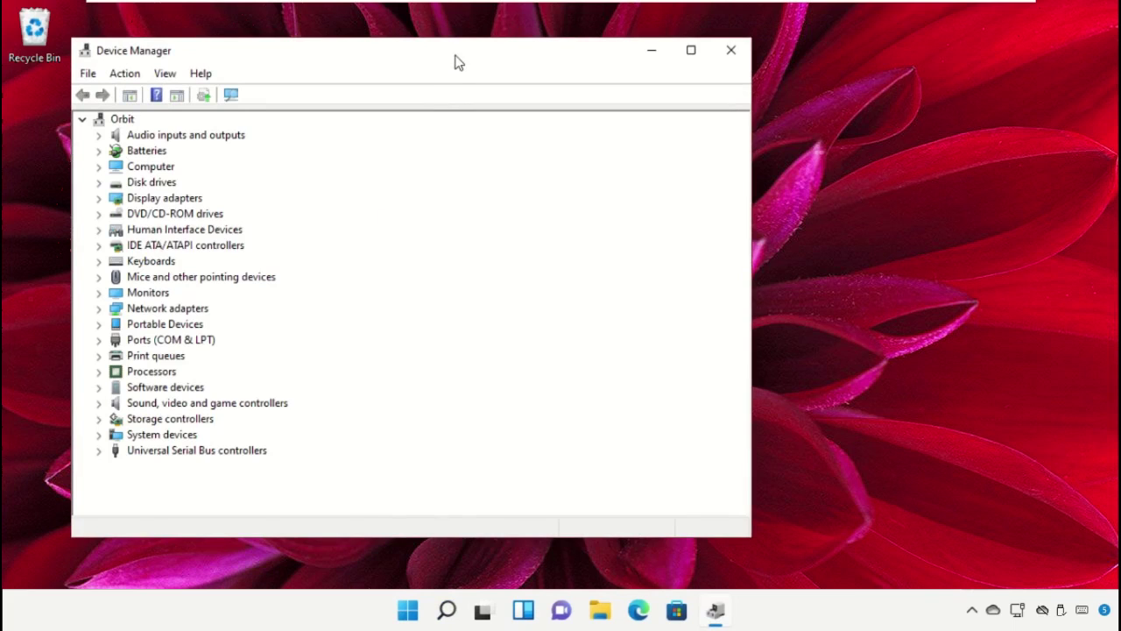
left_click_drag(455, 62, 625, 37)
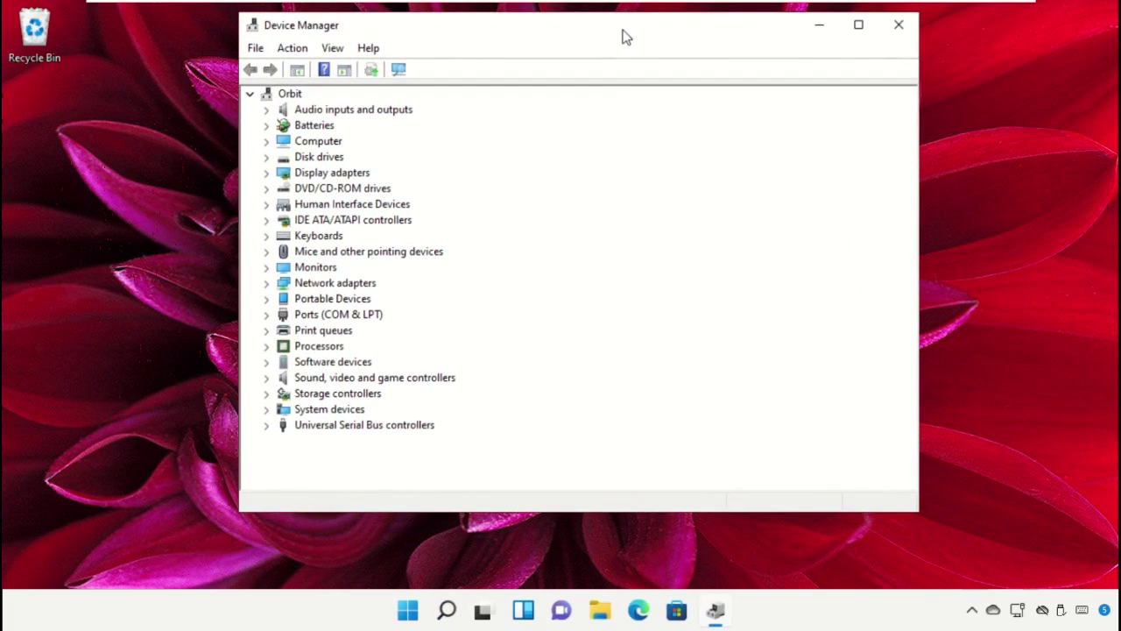
Uninstall the Intel(R) 82574L Gigabit Network Connection adapter, then close Device Manager.
left_click(349, 288)
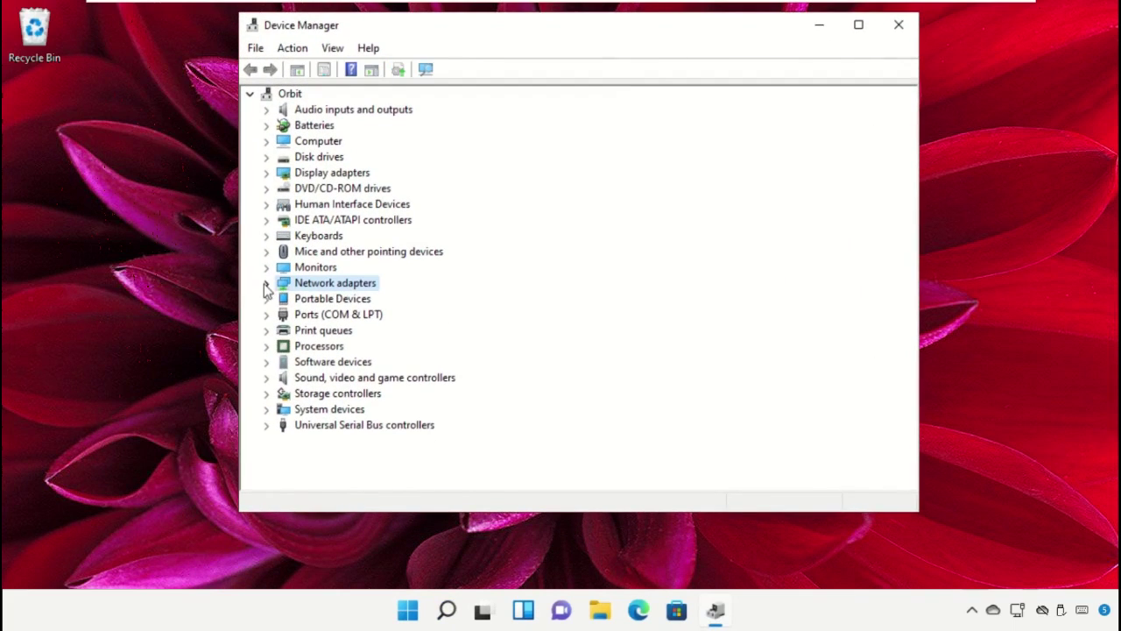
left_click(266, 283)
left_click(308, 299)
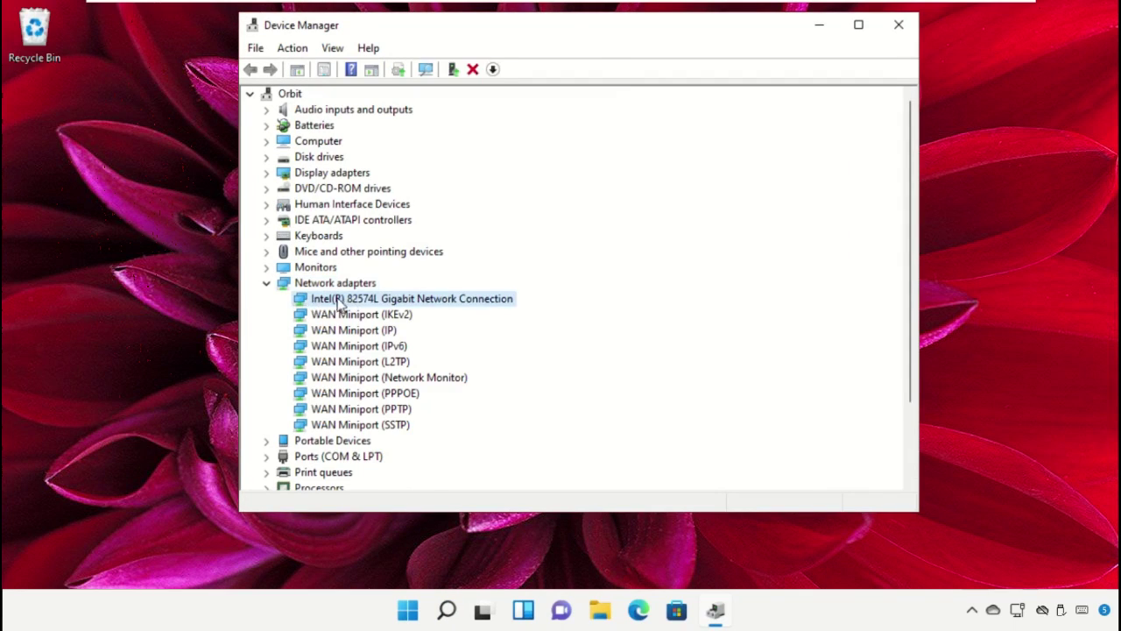
right_click(358, 300)
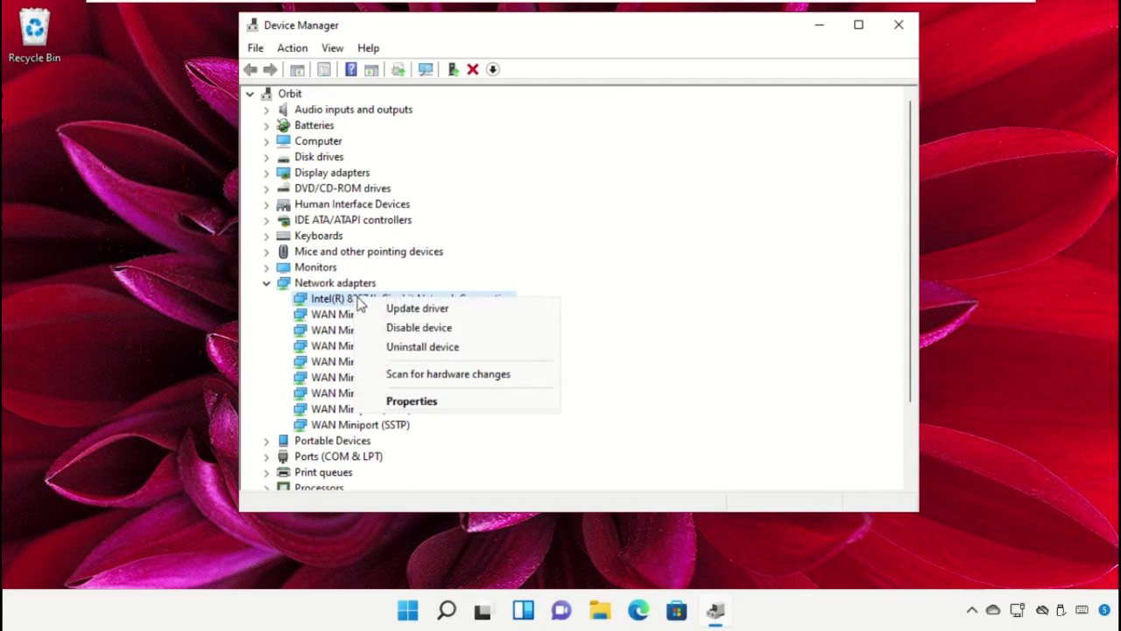
left_click(423, 347)
left_click(567, 375)
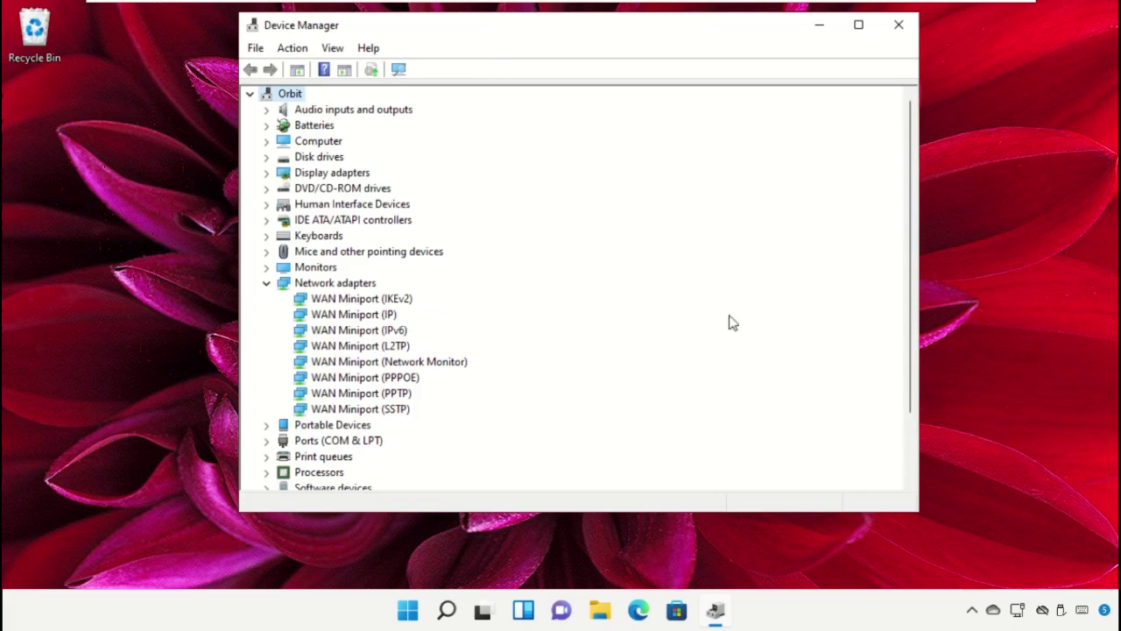
left_click(897, 33)
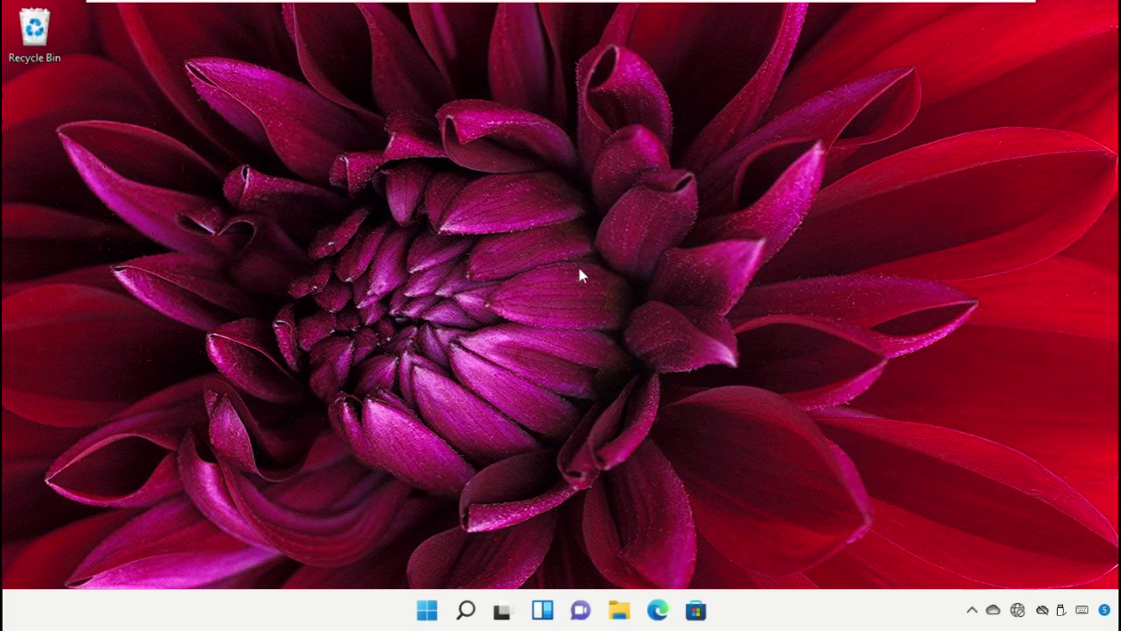
Restart the PC from the Start menu power options and sign back in with the account PIN.
left_click(426, 610)
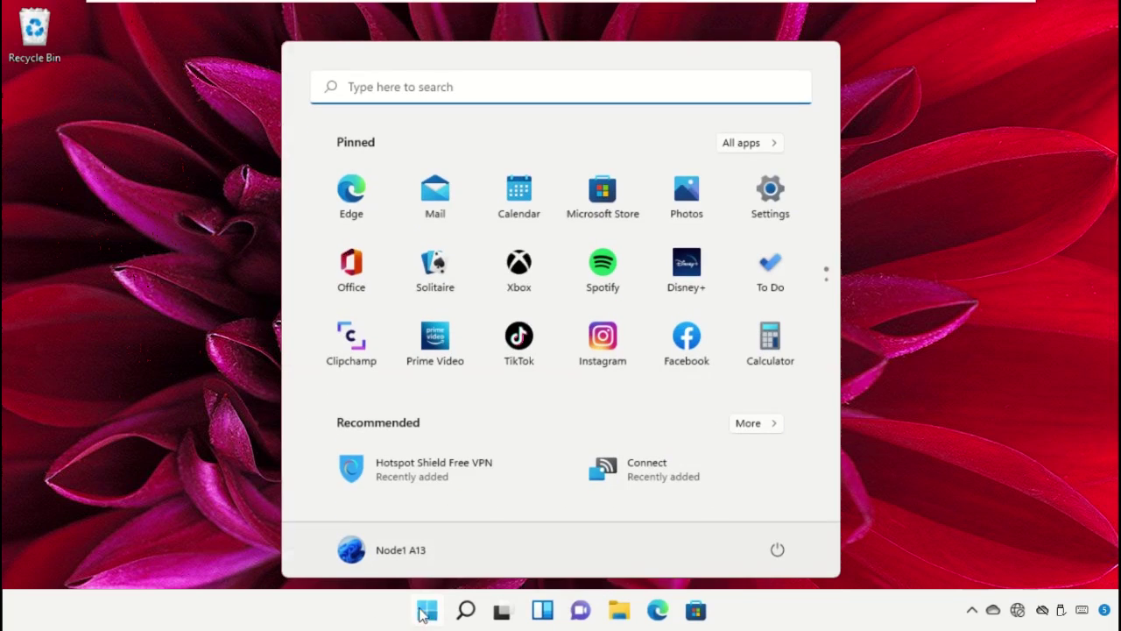
left_click(777, 550)
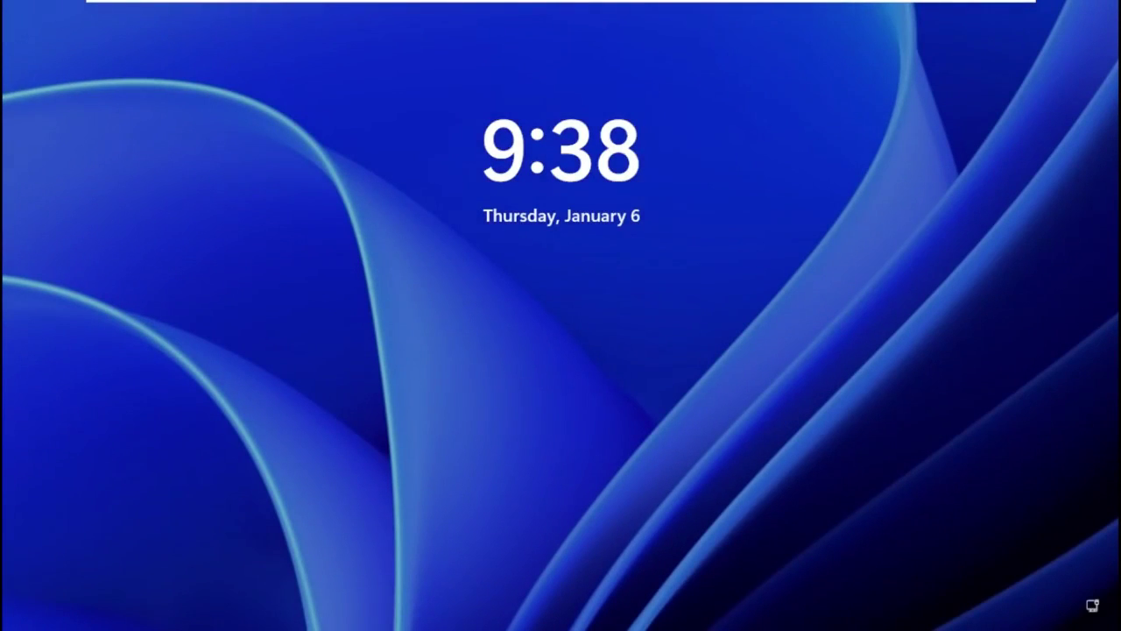
key("space")
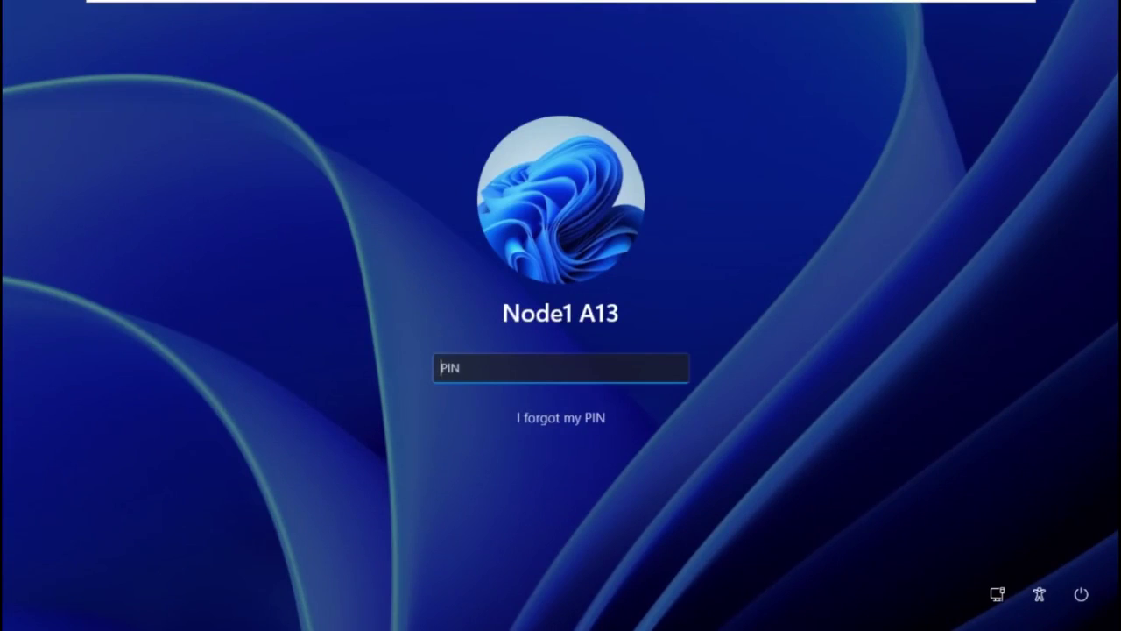
type("1234")
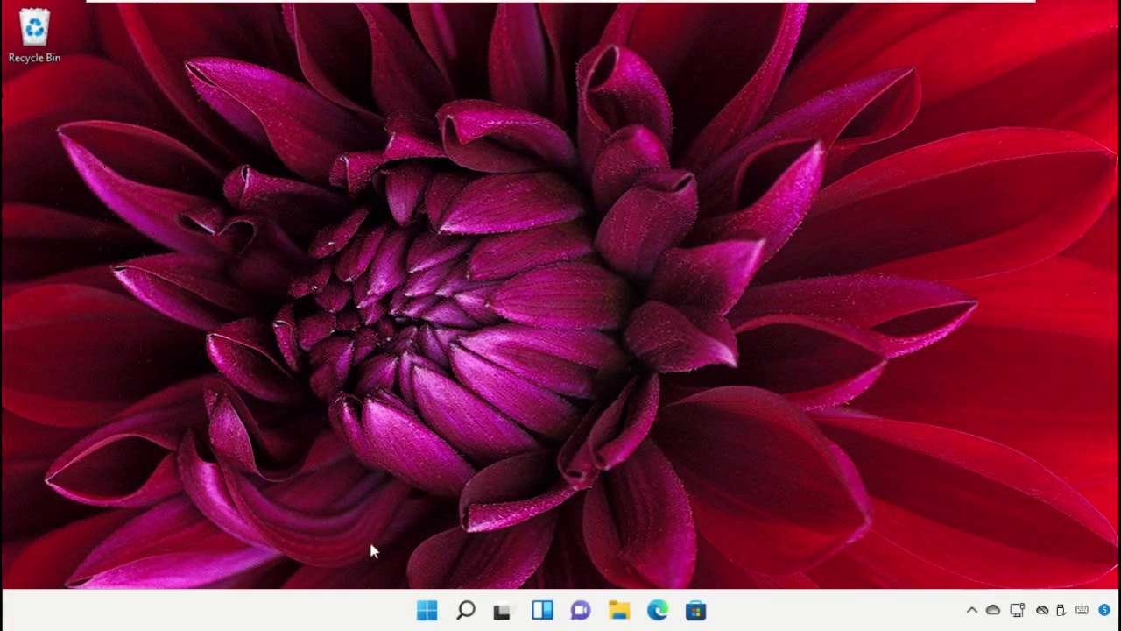
Open Control Panel's Network and Sharing Center and bring up the Ethernet0 Status dialog.
left_click(465, 610)
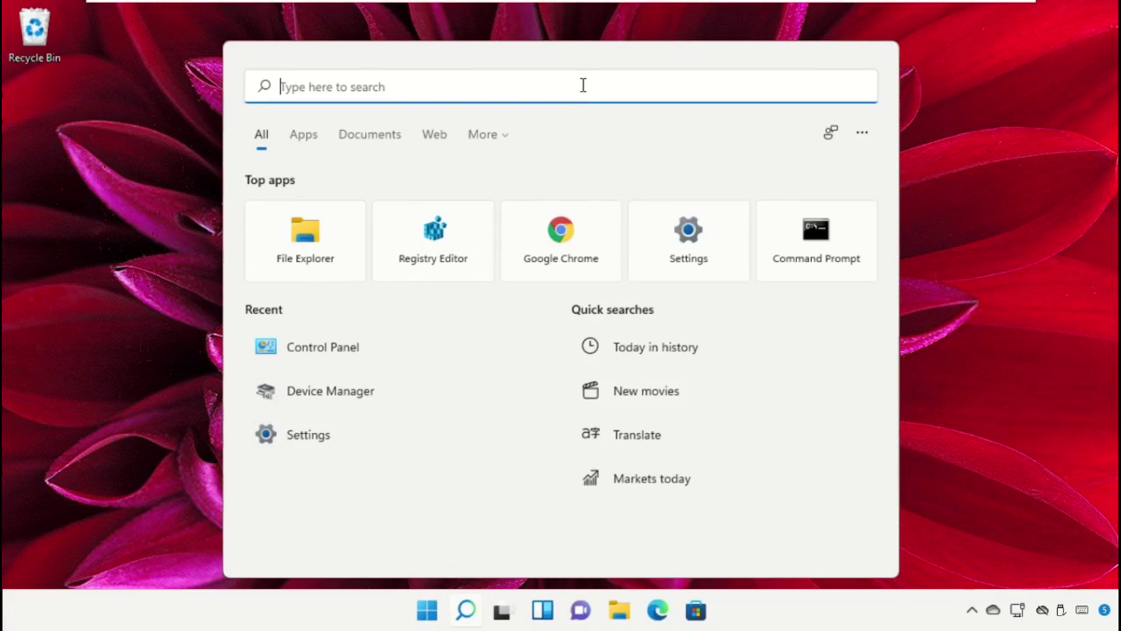
type("Control Panel")
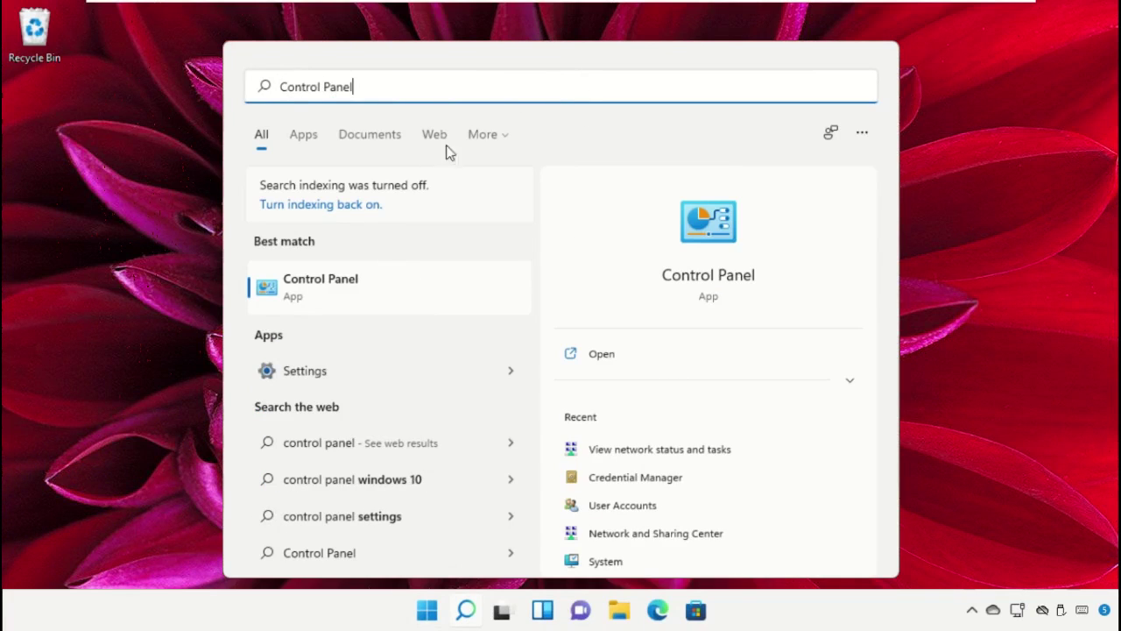
left_click(402, 289)
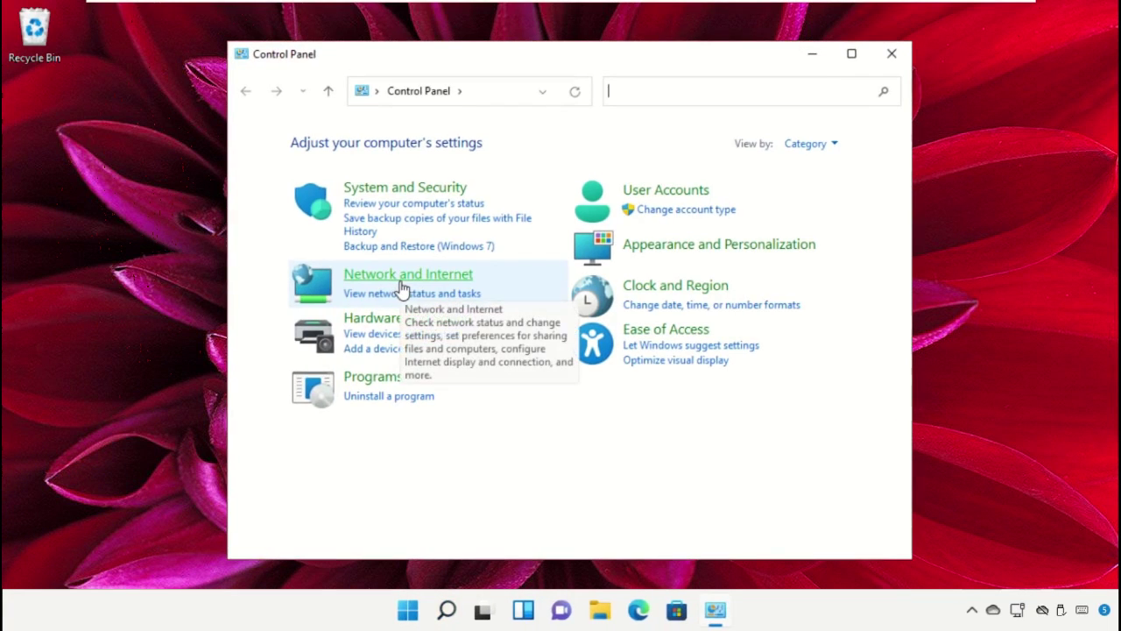
left_click_drag(604, 58, 621, 27)
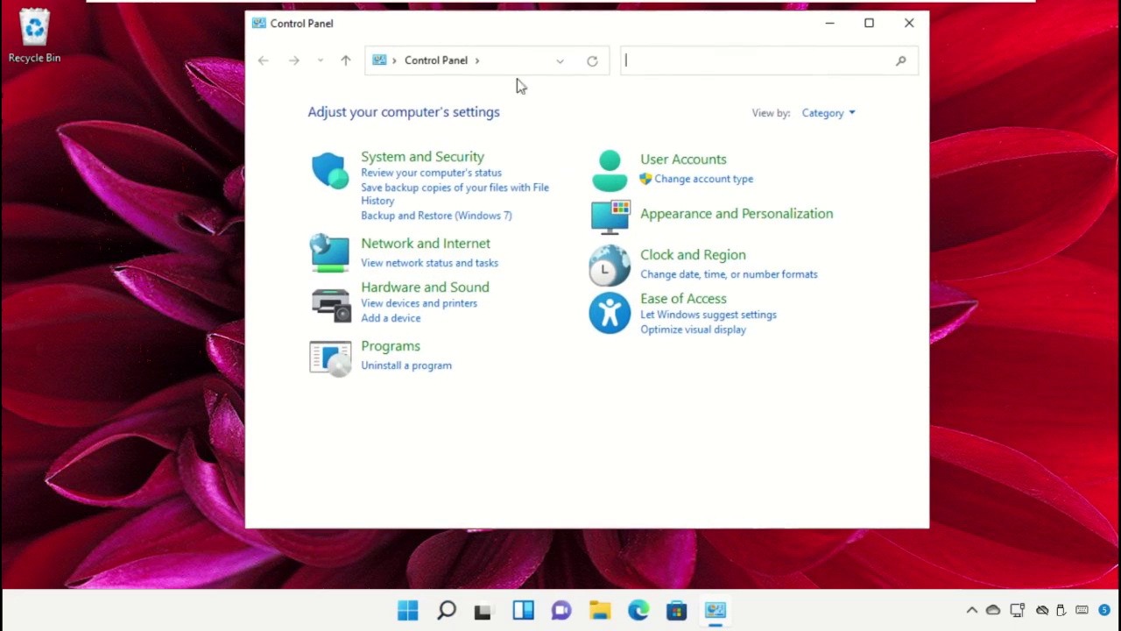
left_click(423, 246)
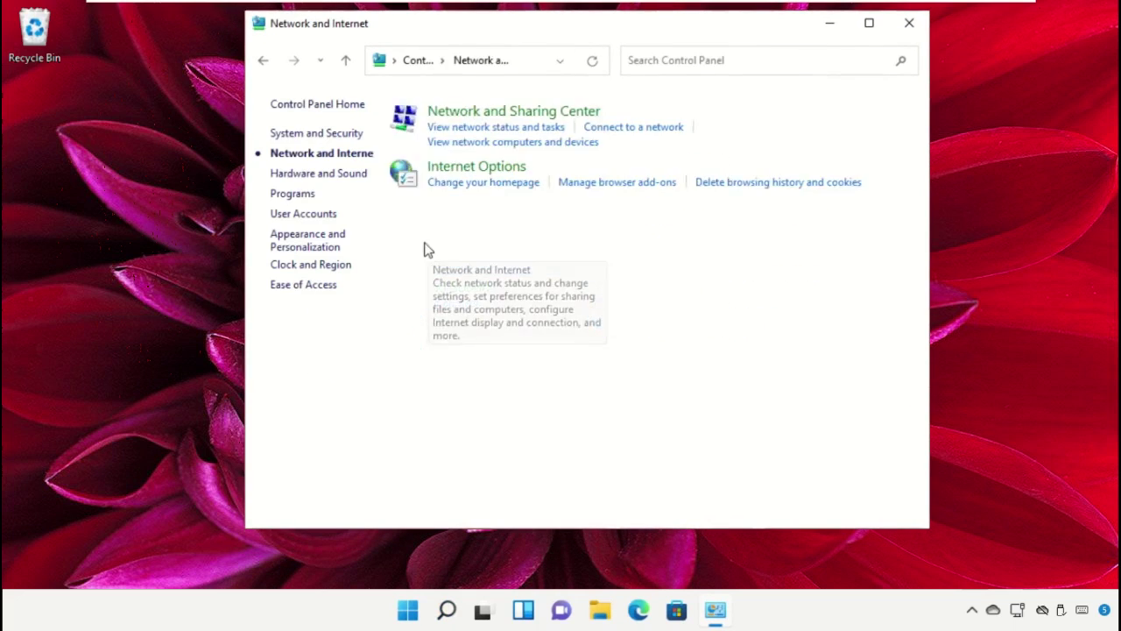
left_click(526, 113)
left_click(790, 174)
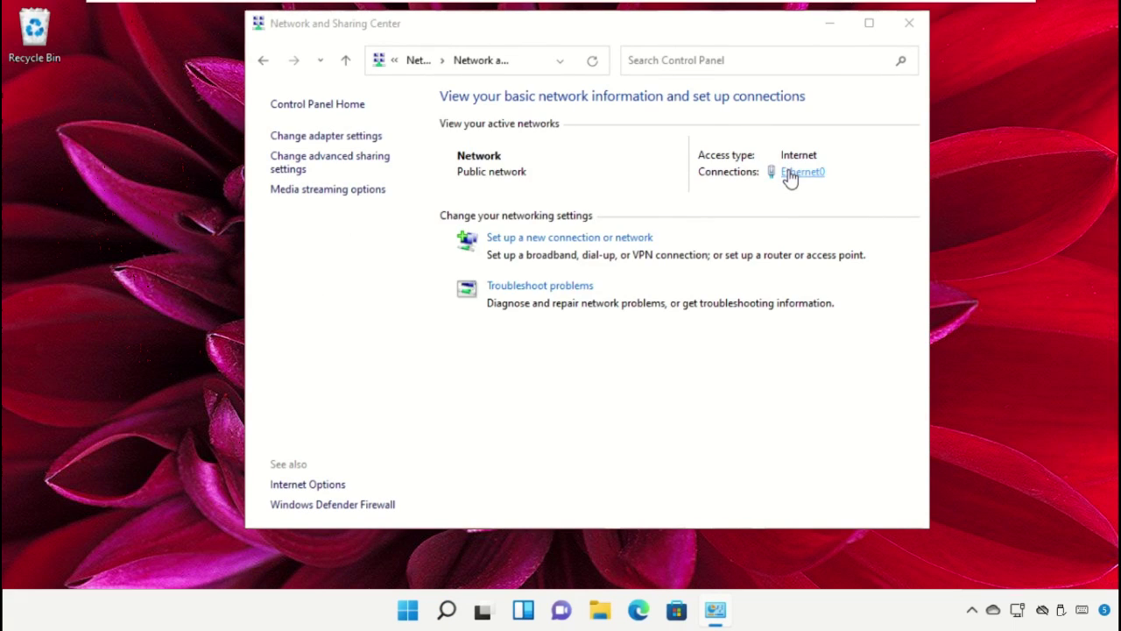
left_click_drag(619, 133, 511, 35)
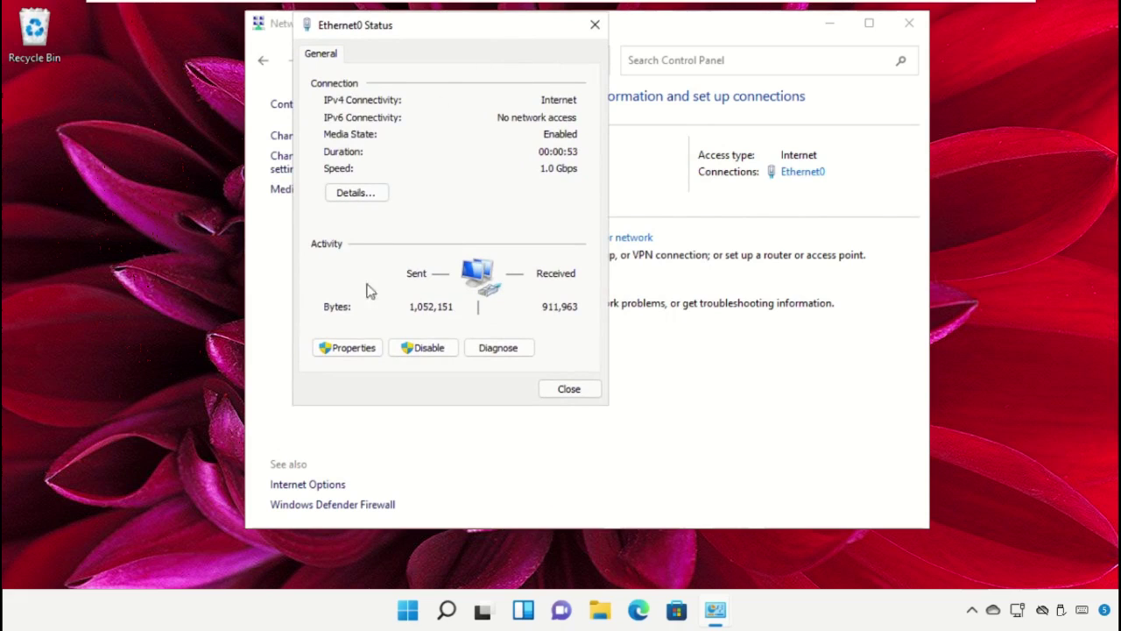
Set Ethernet0's IPv4 (TCP/IPv4) DNS servers manually to 8.8.8.8 and 8.8.4.4.
left_click(362, 348)
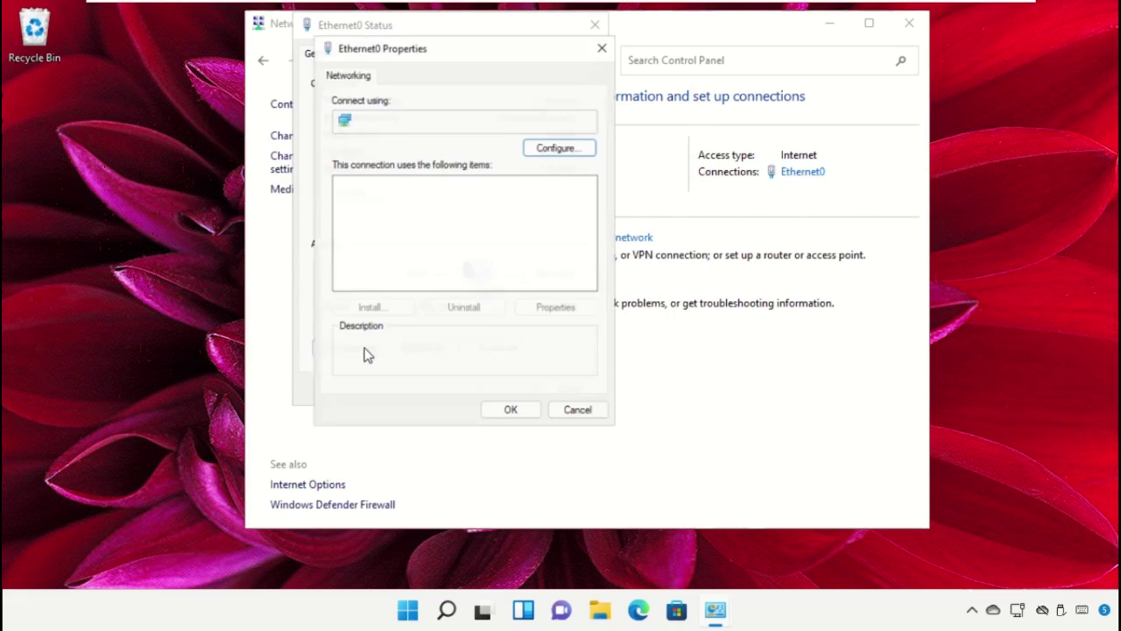
left_click_drag(514, 42, 504, 34)
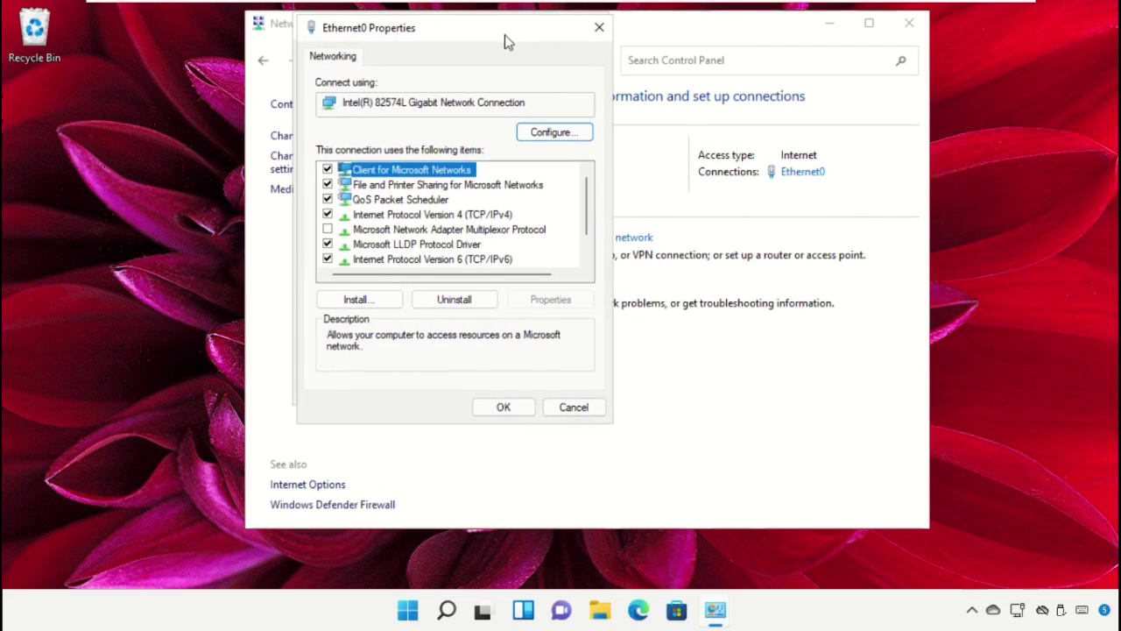
left_click(385, 215)
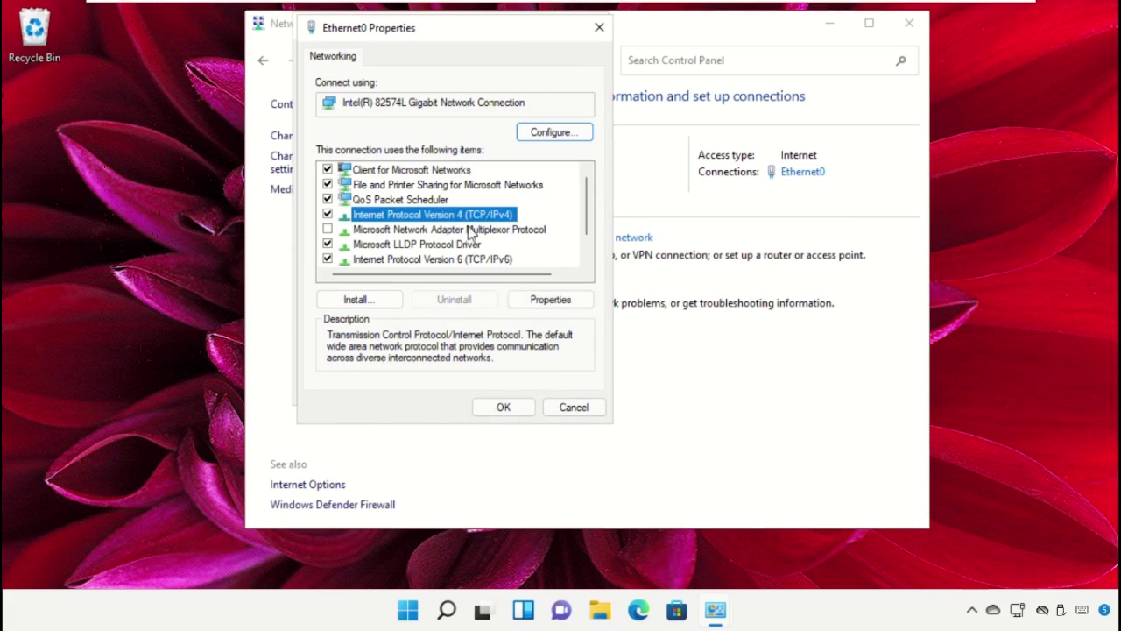
left_click(550, 300)
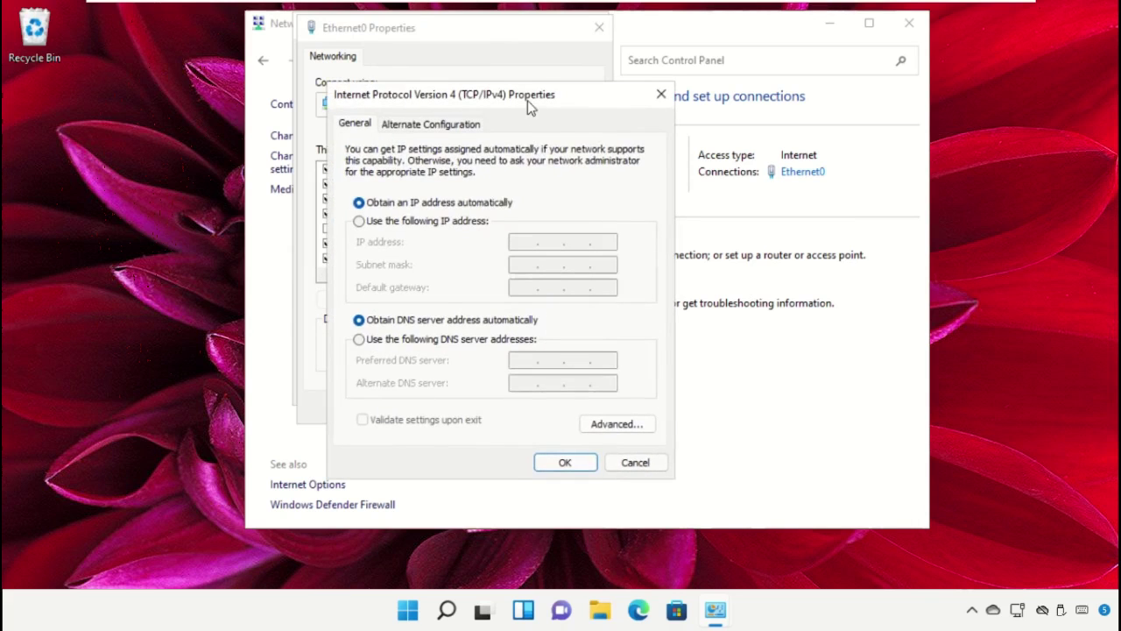
left_click_drag(527, 103, 559, 28)
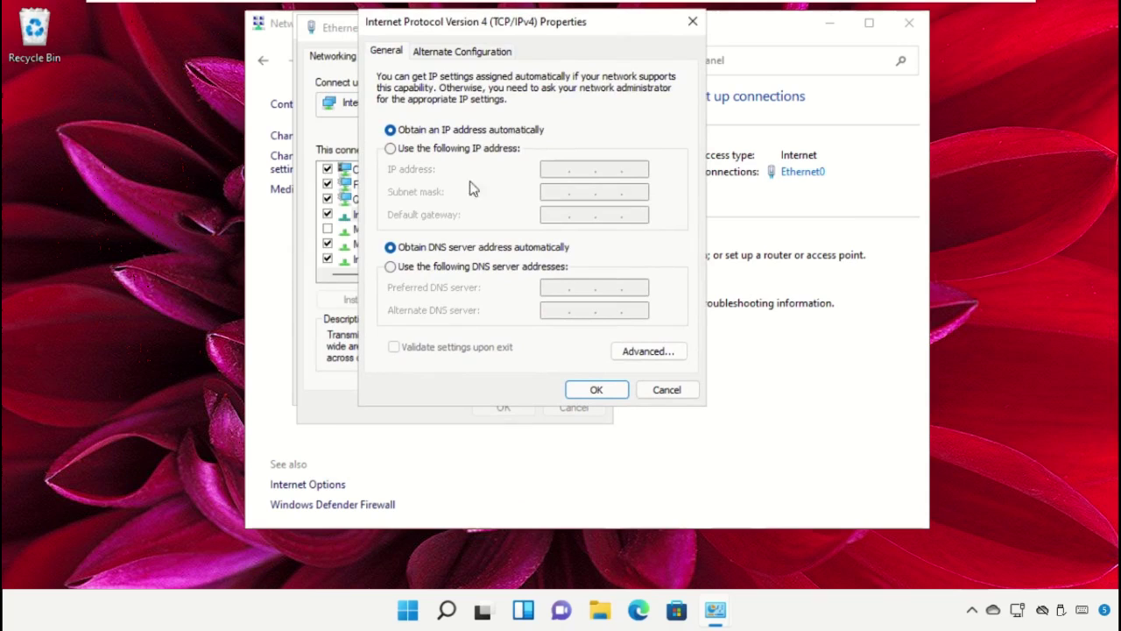
left_click(408, 267)
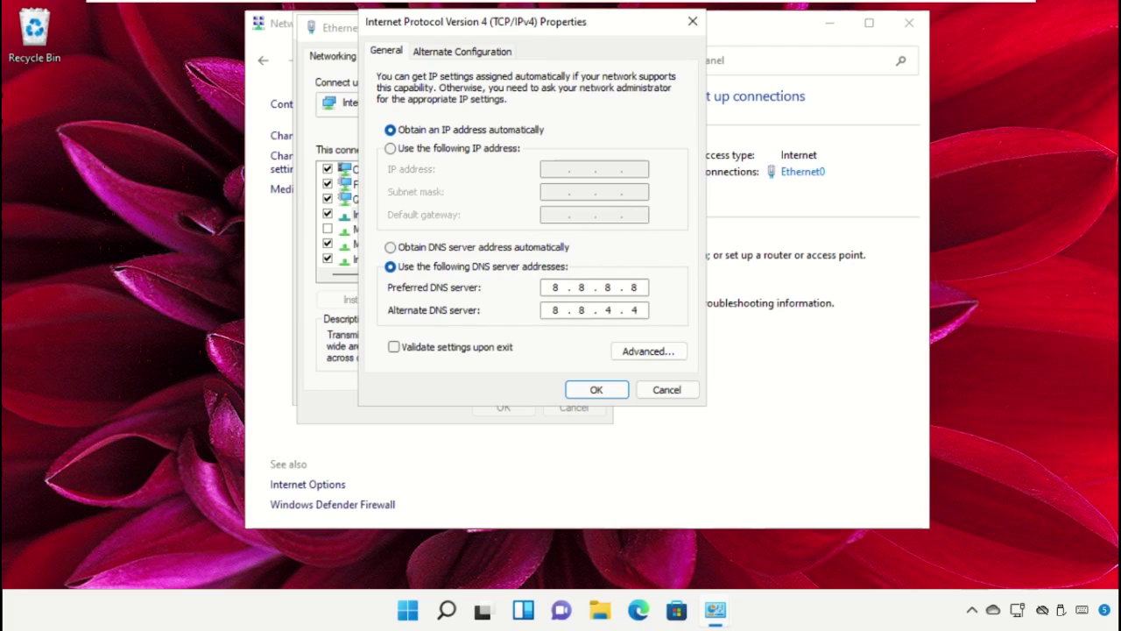
left_click(595, 390)
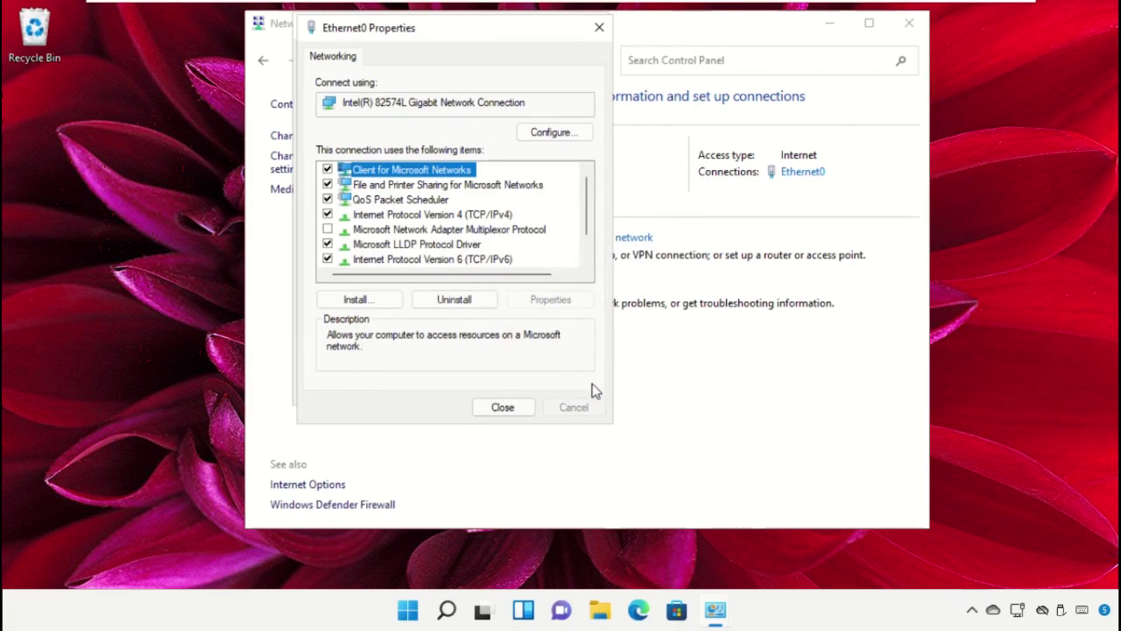
Close the Ethernet0 Properties, Ethernet0 Status and Network and Sharing Center windows.
left_click(515, 405)
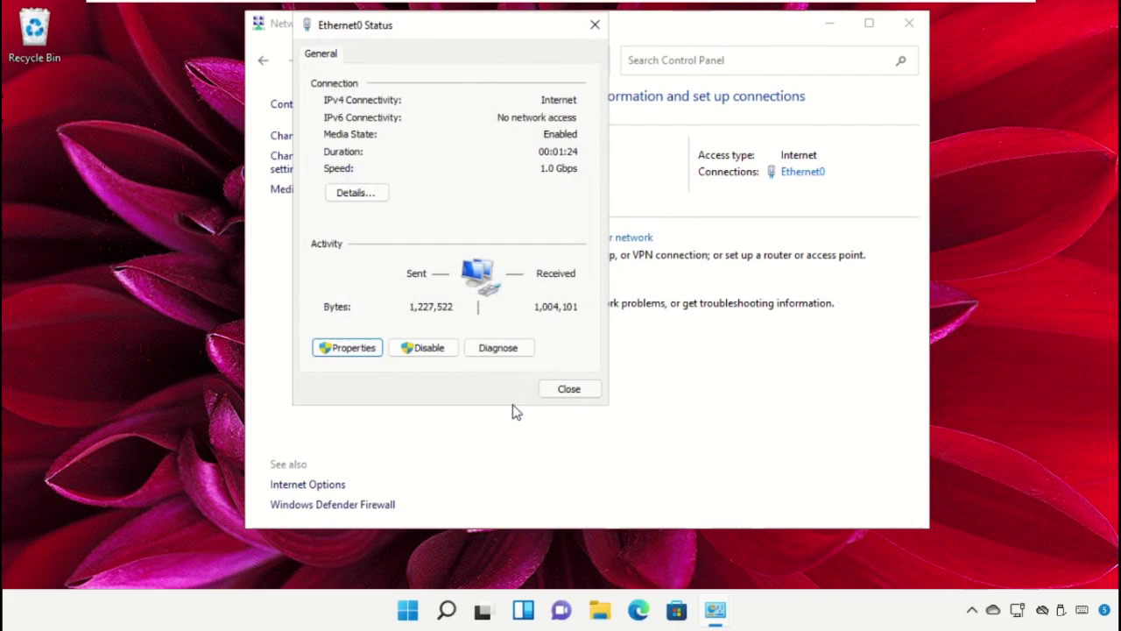
left_click(561, 390)
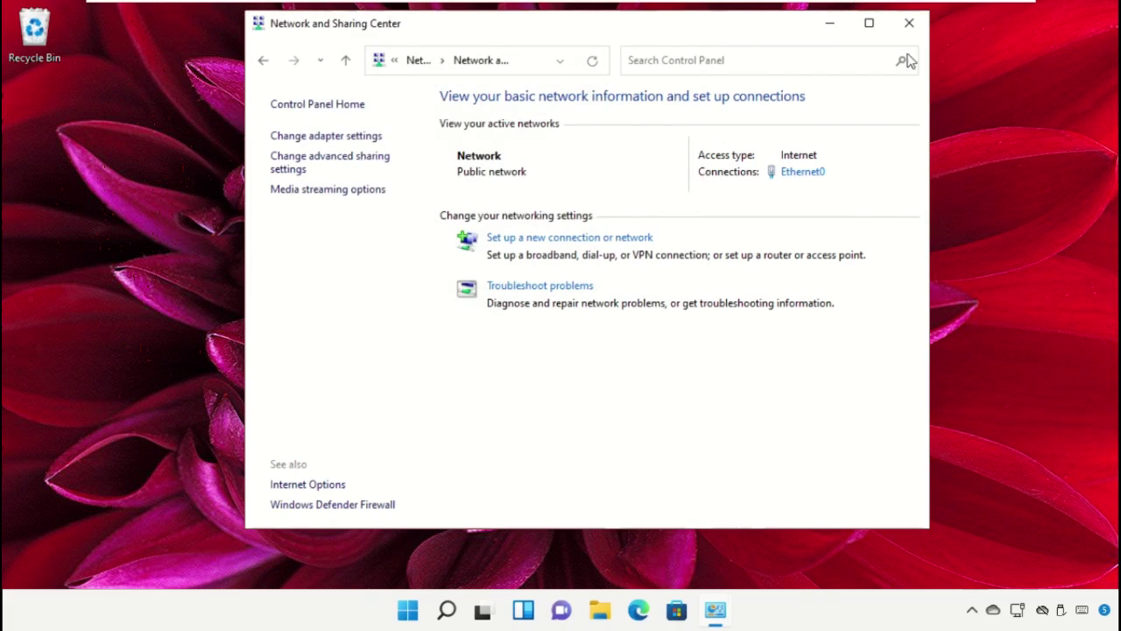
left_click(909, 23)
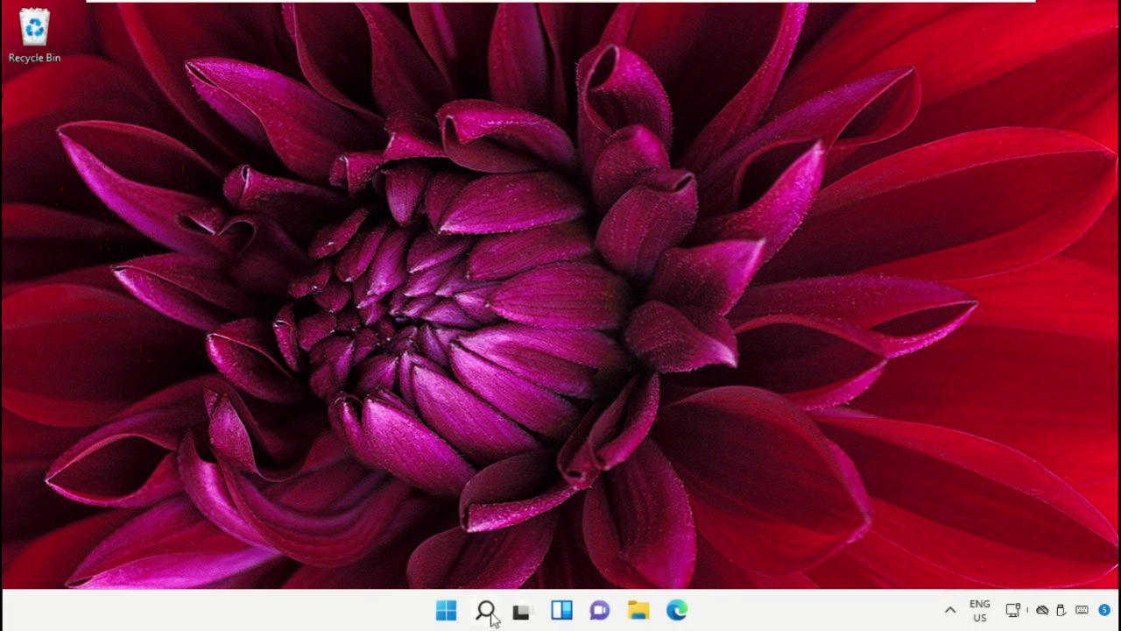
Open the Start menu's power button to show the Shut down and Restart choices.
left_click(447, 612)
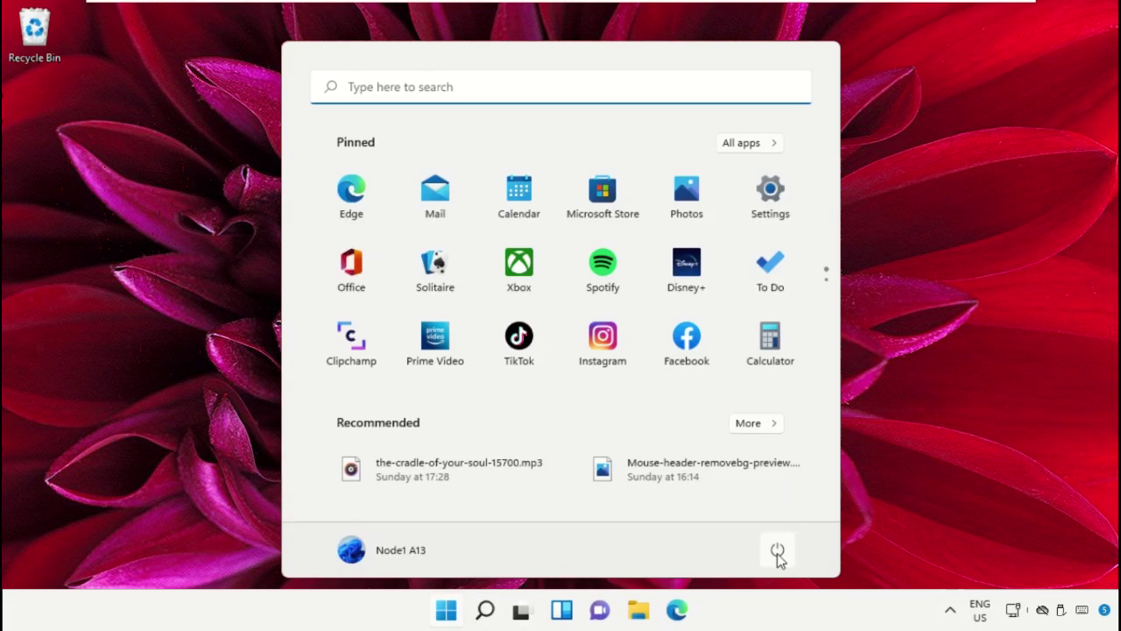
left_click(777, 552)
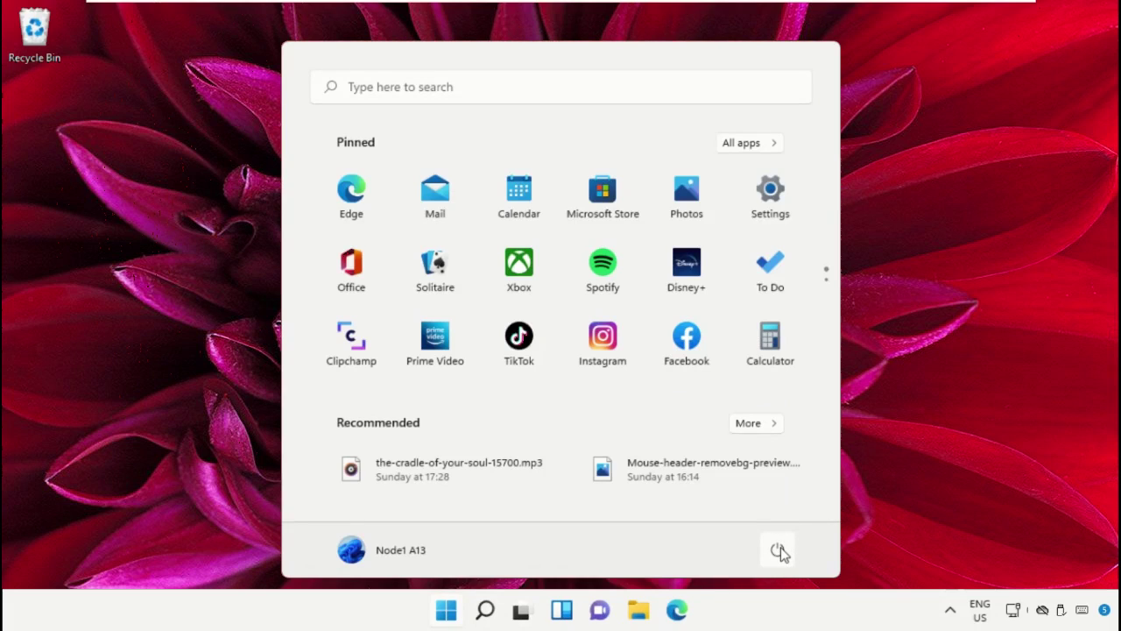
left_click(778, 551)
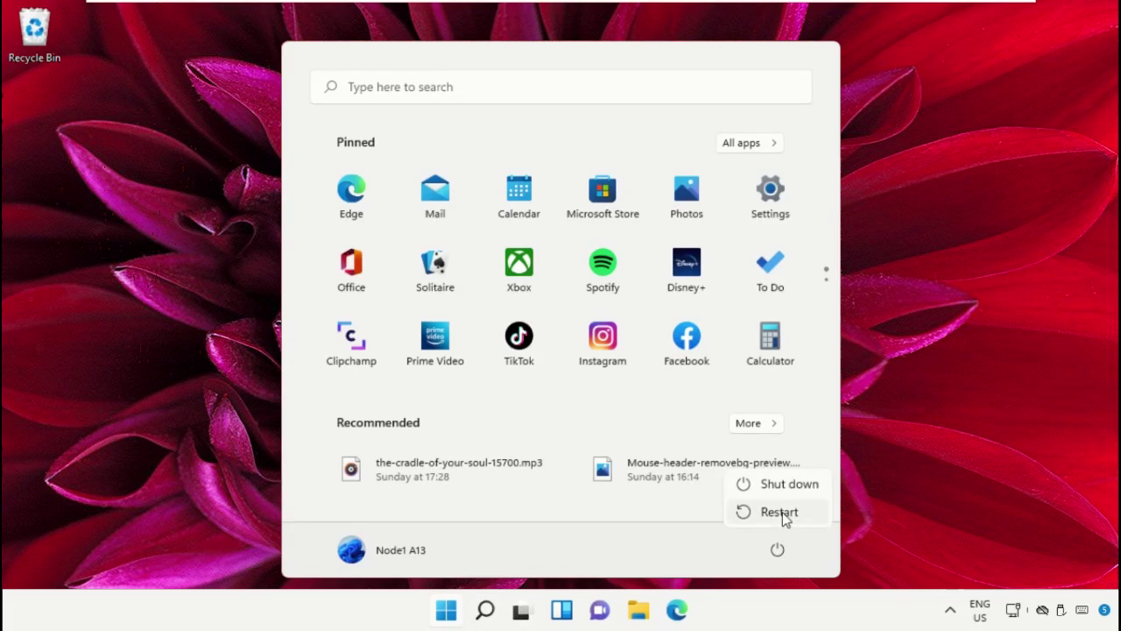